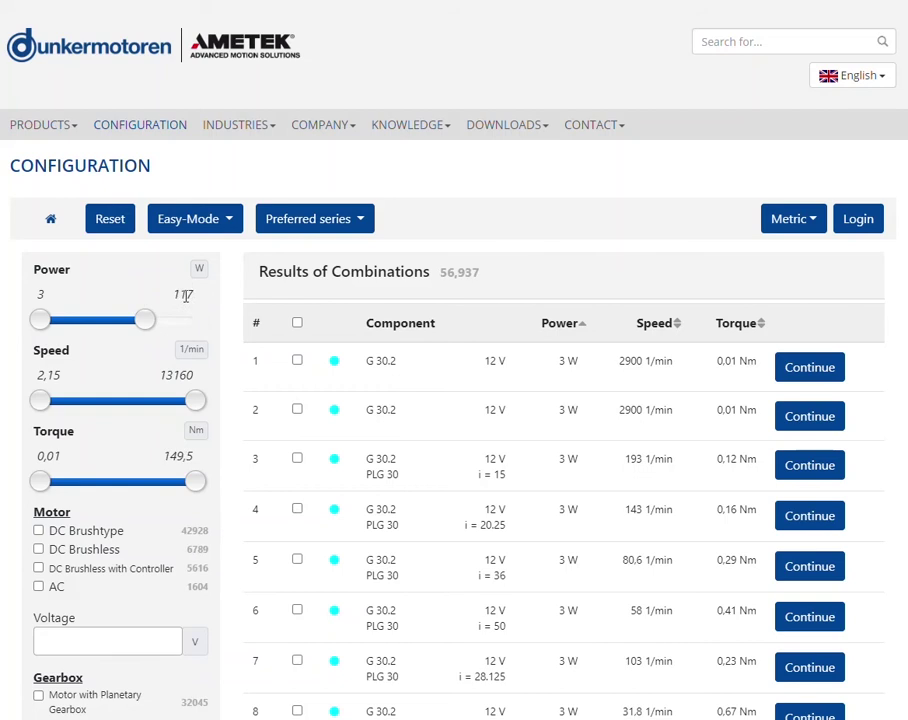
- Set minimum power to 100 W and the speed range to 8,75–12 1/min
left_click(41, 293)
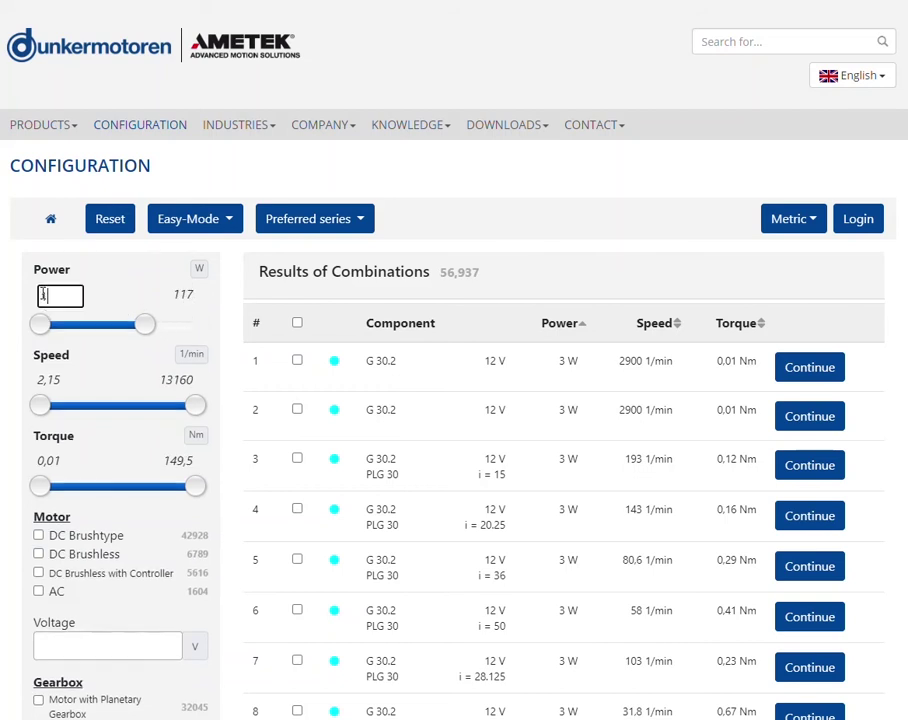
key("Return")
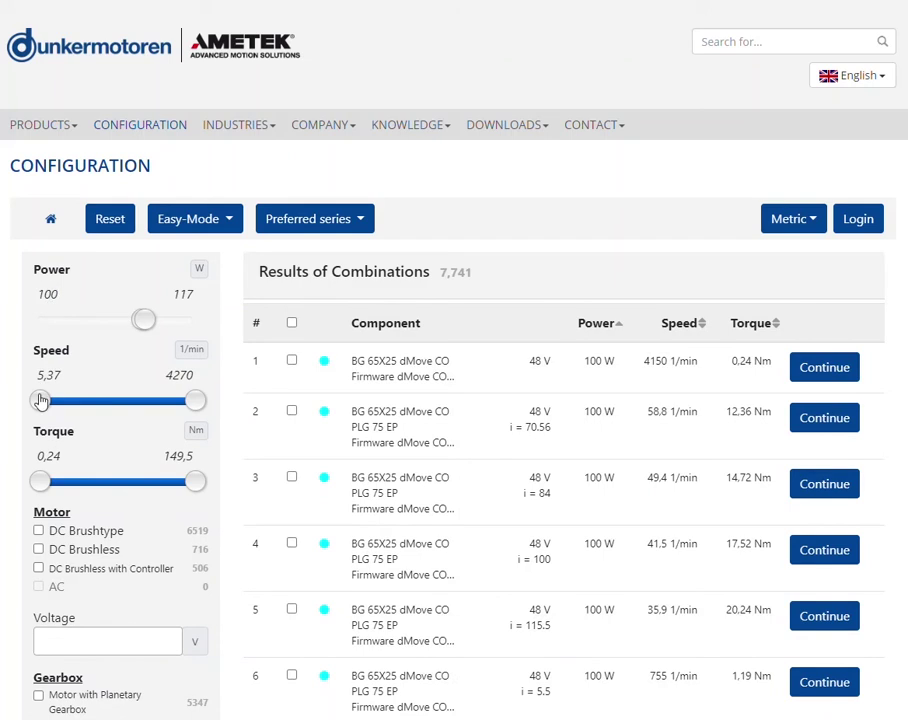
mouse_move(40, 400)
left_mouse_down()
mouse_move(101, 399)
mouse_move(40, 399)
left_mouse_up()
left_click(45, 374)
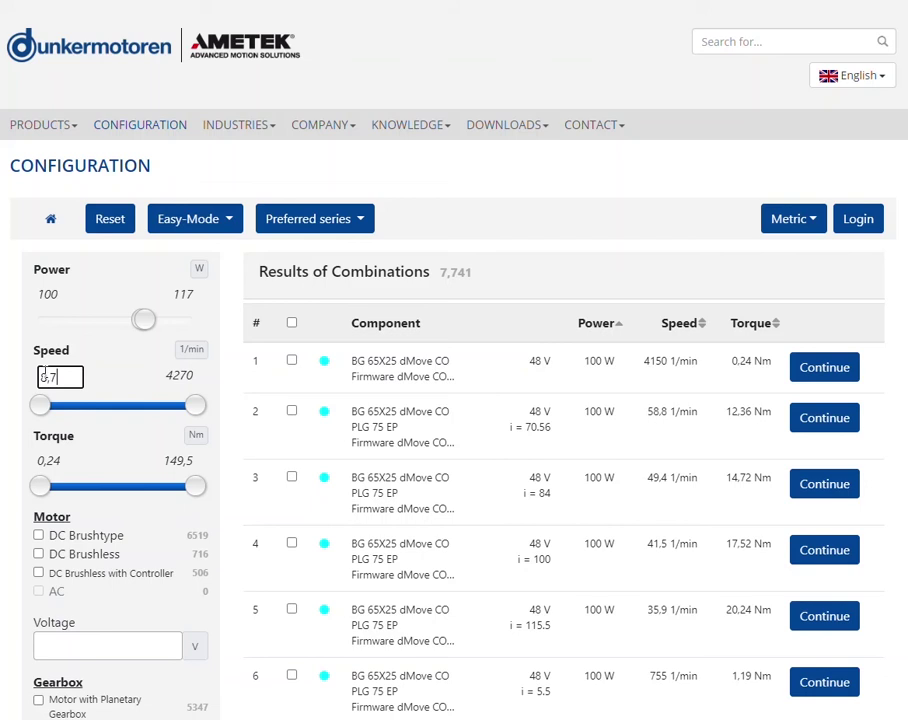
key("Return")
left_click(182, 374)
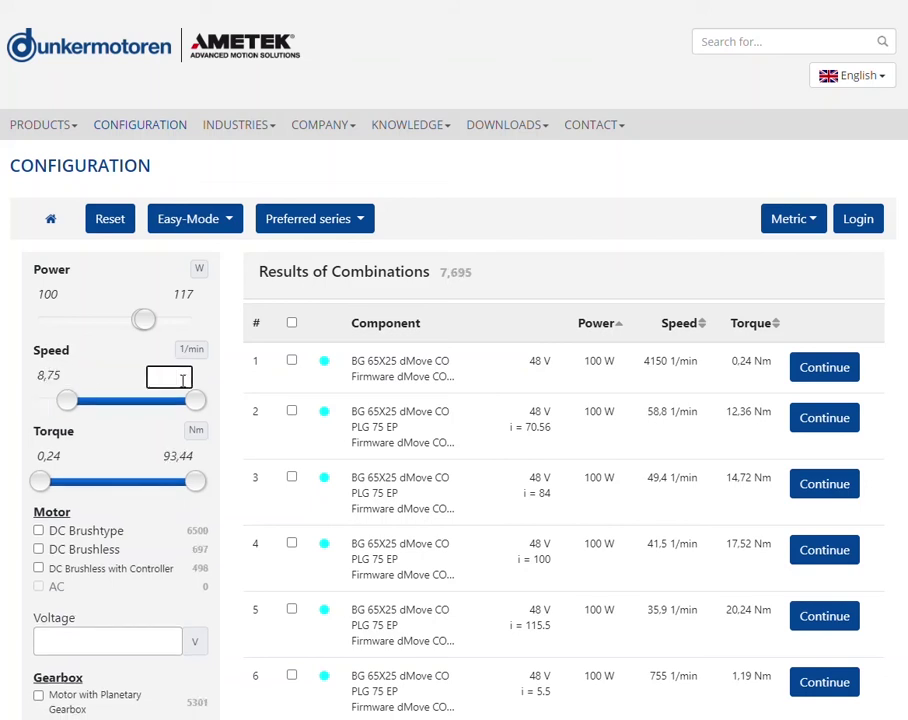
key("Return")
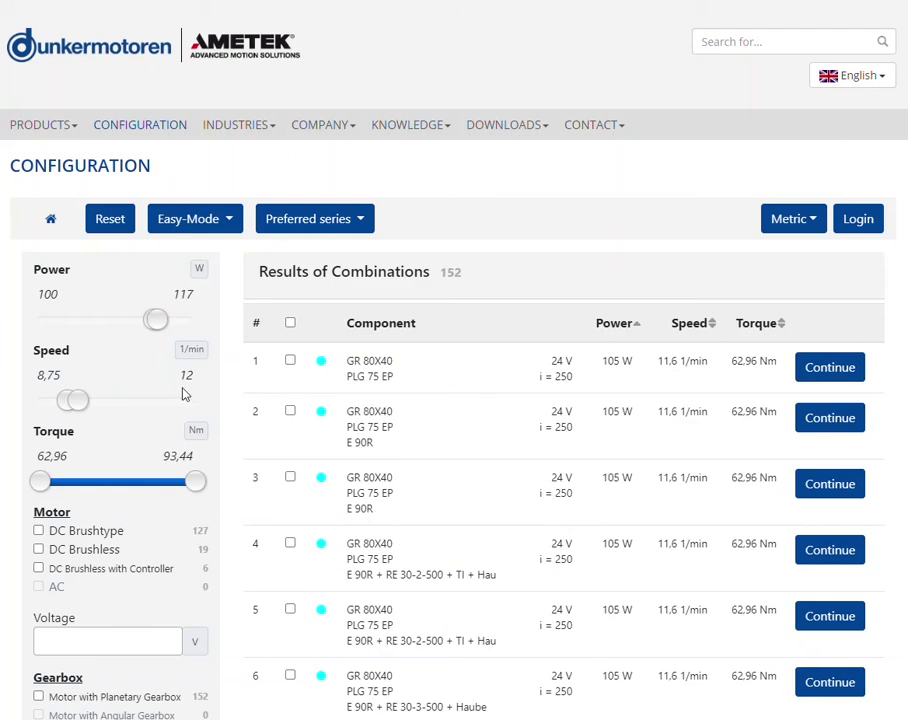
- Set minimum torque to 81,76 Nm and limit results to DC Brushtype motors
left_click(48, 455)
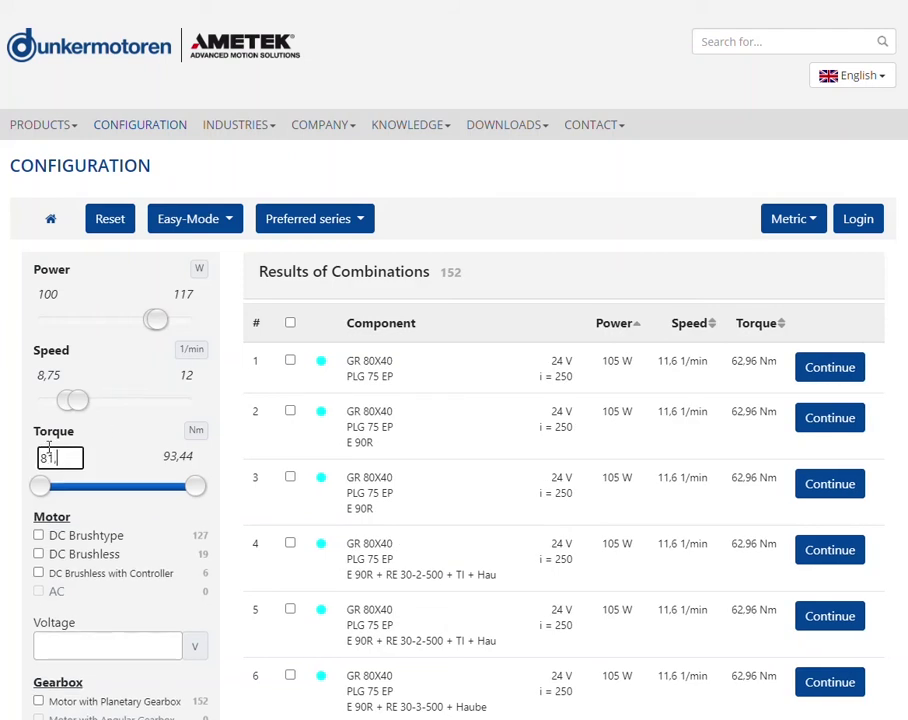
type("81,76")
key("Return")
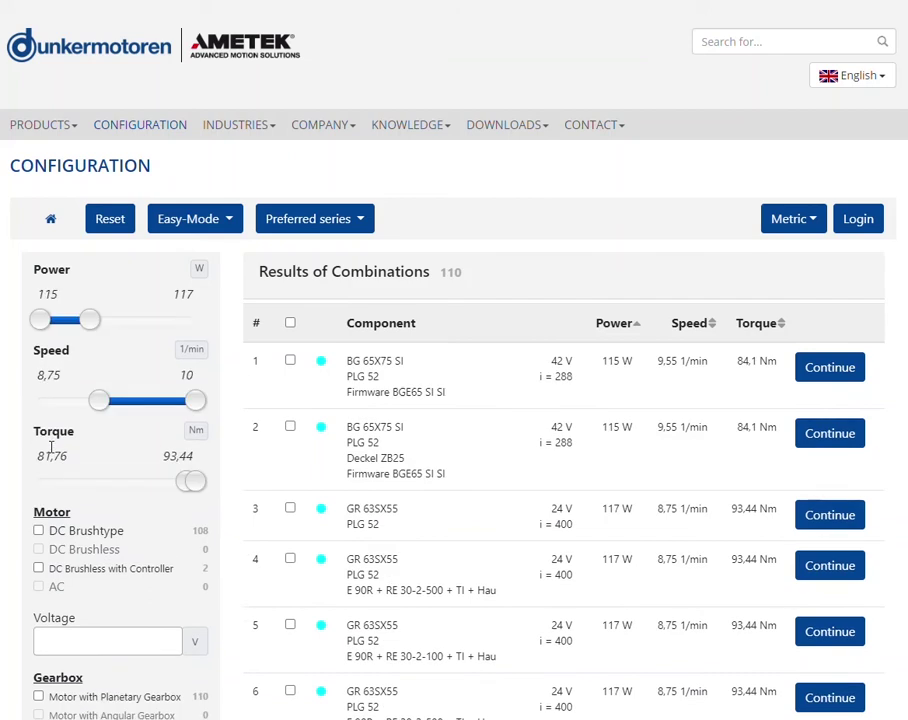
left_click(38, 531)
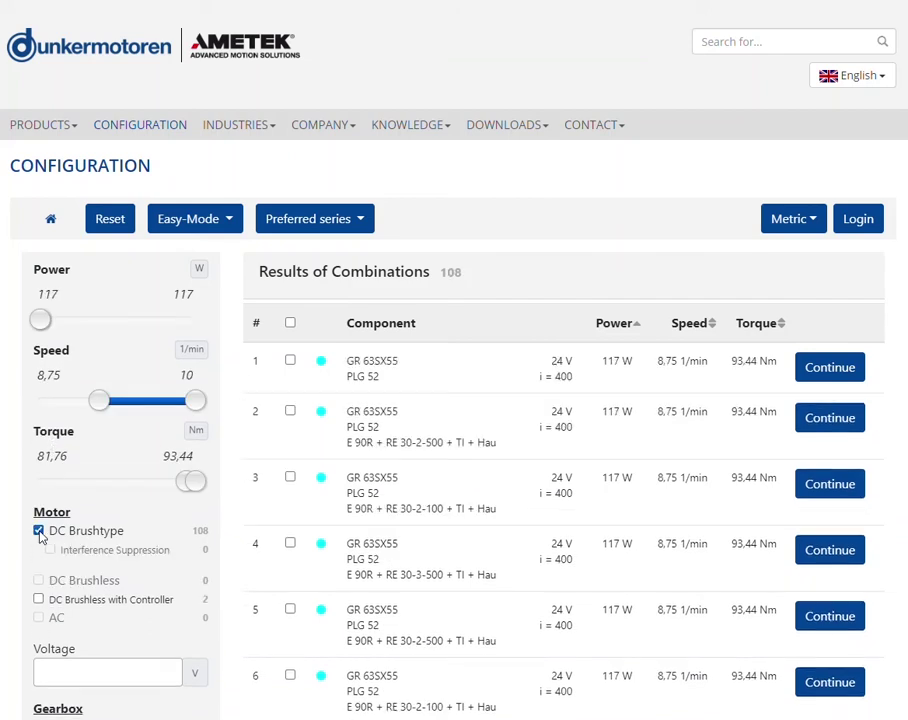
- Restrict results to 24 V motors with a planetary gearbox
scroll(40, 535, "down", 3)
left_click(63, 520)
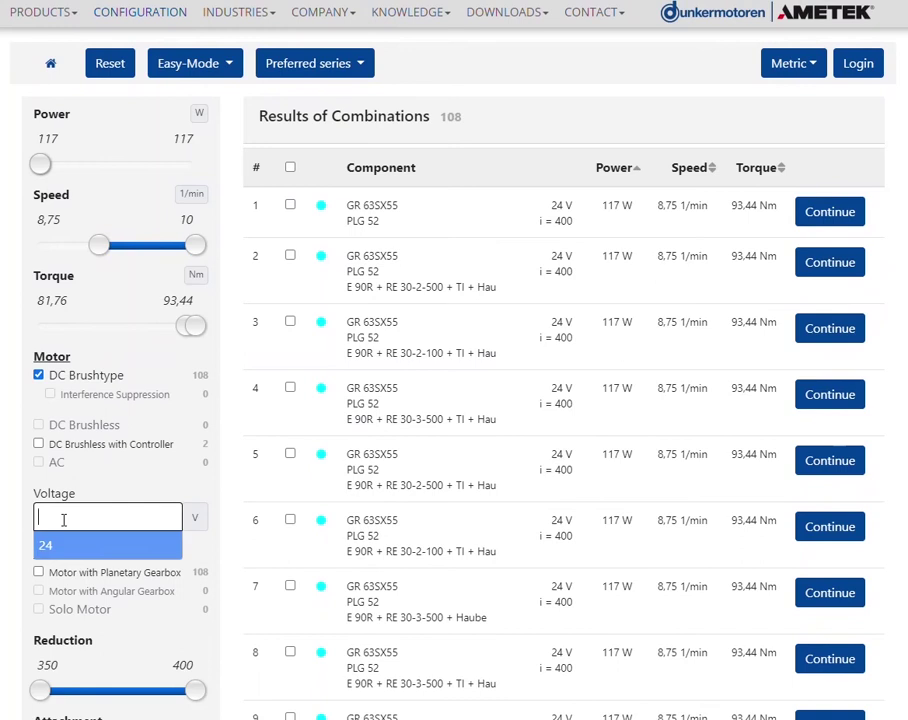
left_click(67, 545)
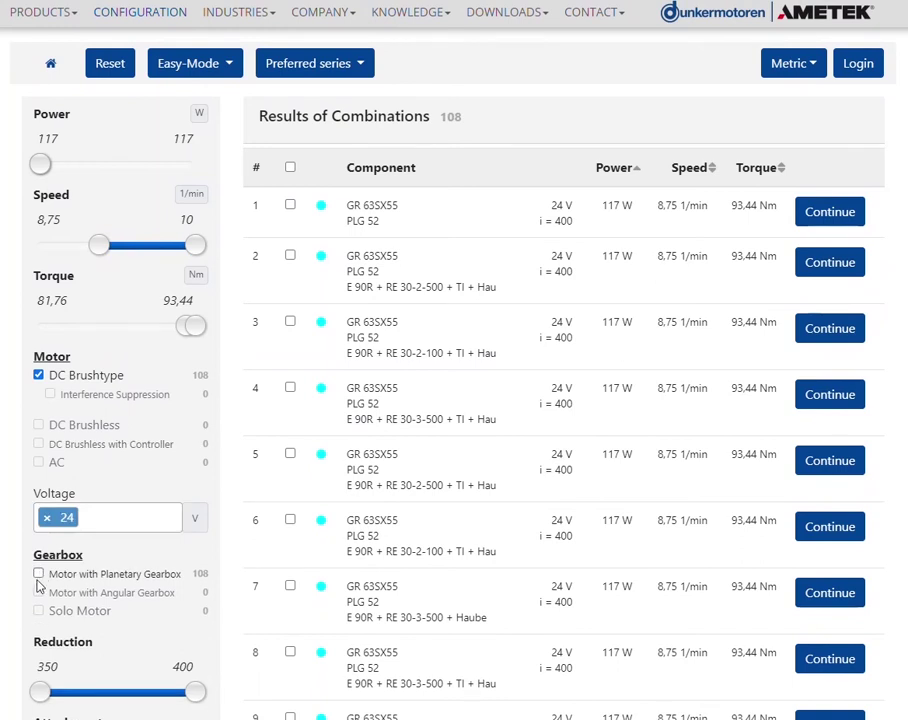
left_click(38, 575)
scroll(38, 577, "down", 3)
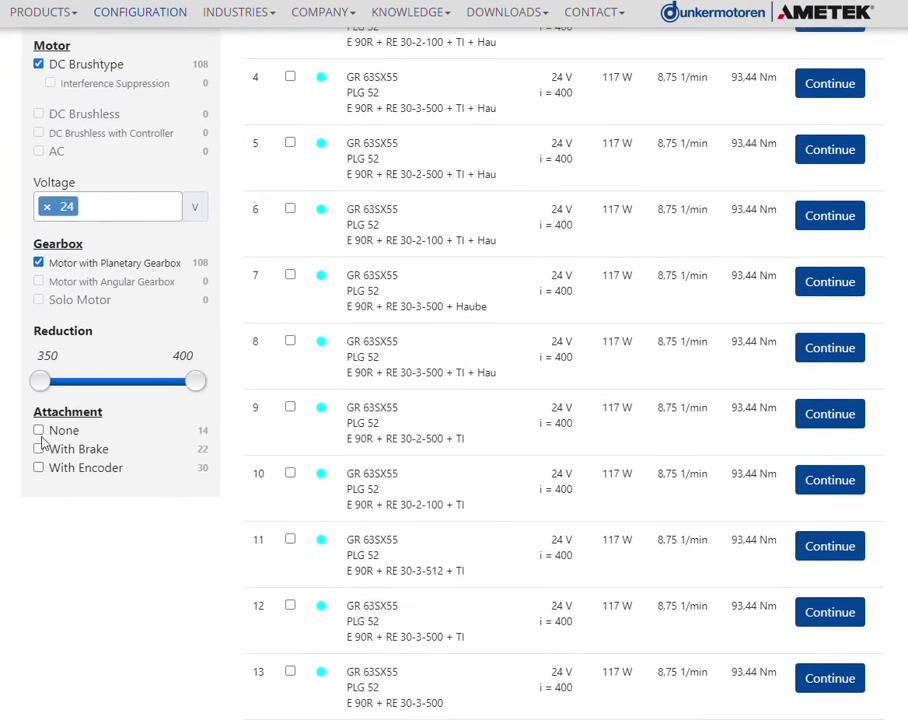
- Require an encoder with 2 channels, at least 713 ppr resolution, and a chosen encoder voltage
left_click(39, 468)
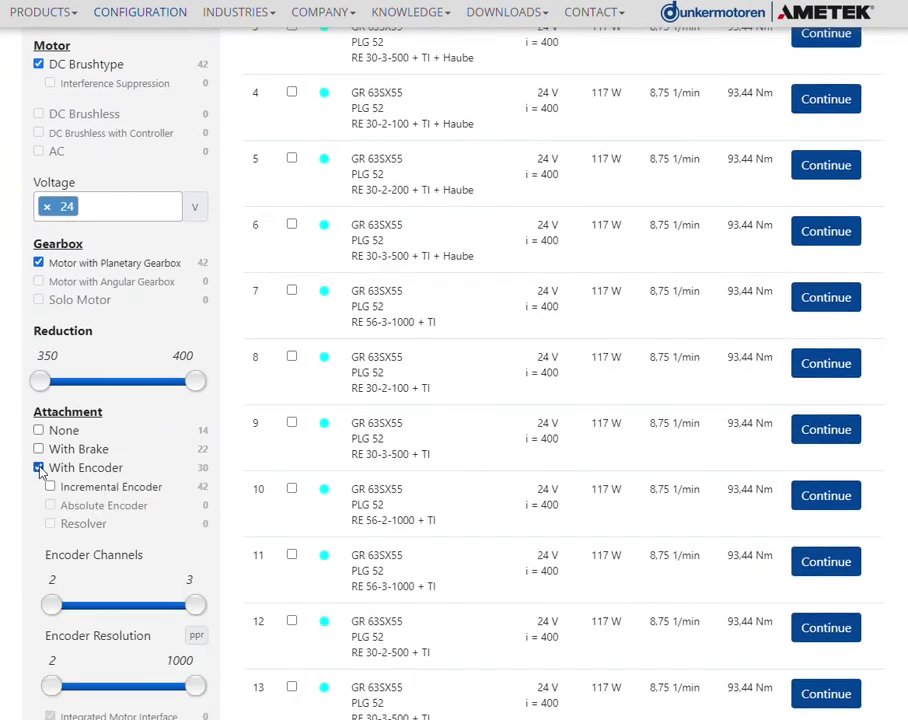
scroll(40, 472, "down", 3)
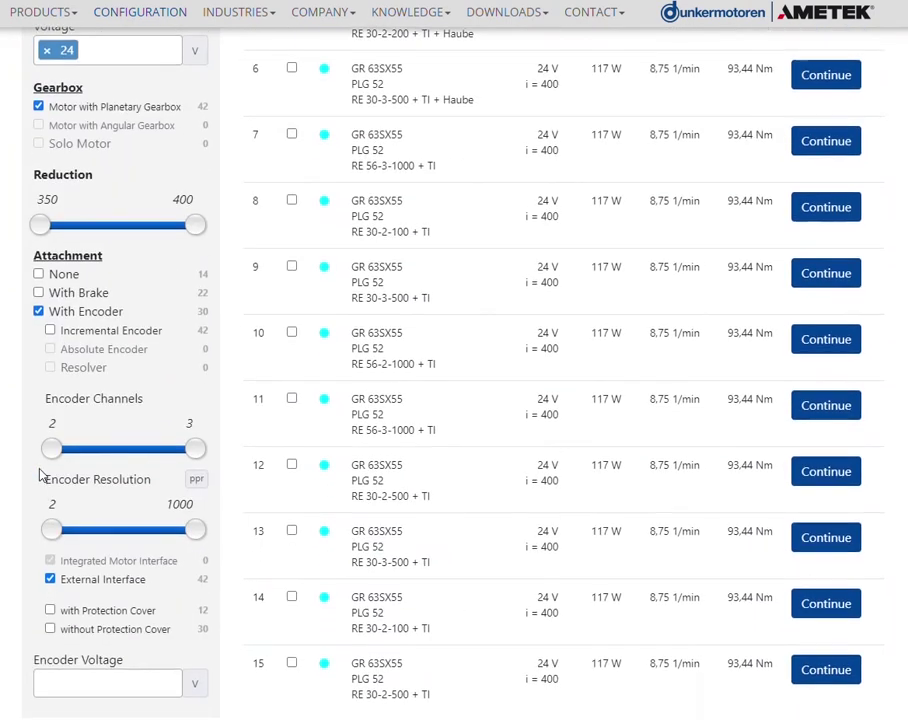
left_click_drag(192, 371, 89, 380)
left_click(55, 430)
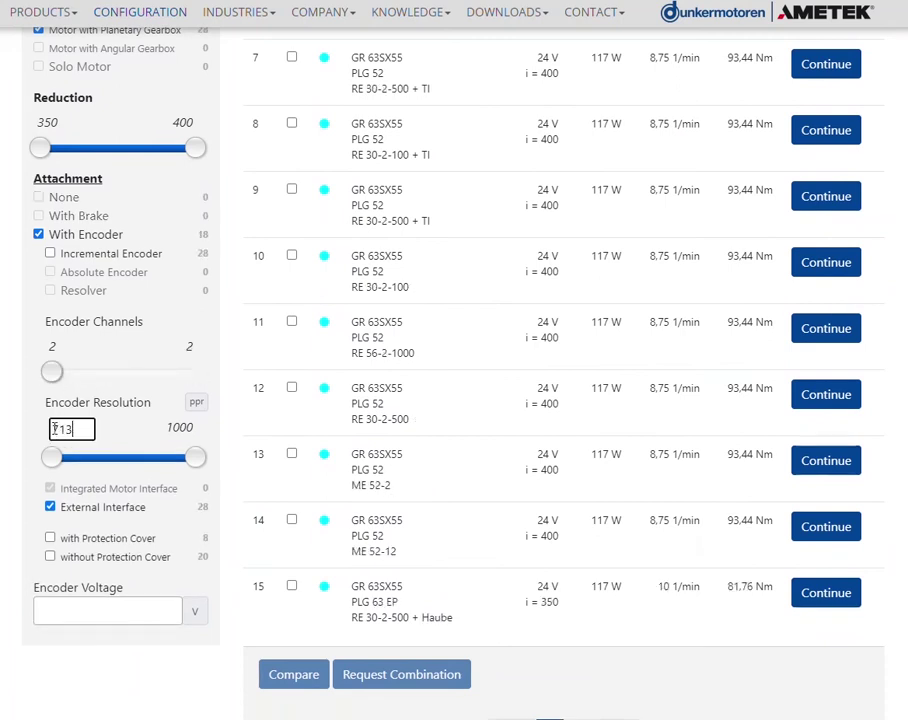
type("713")
key("Return")
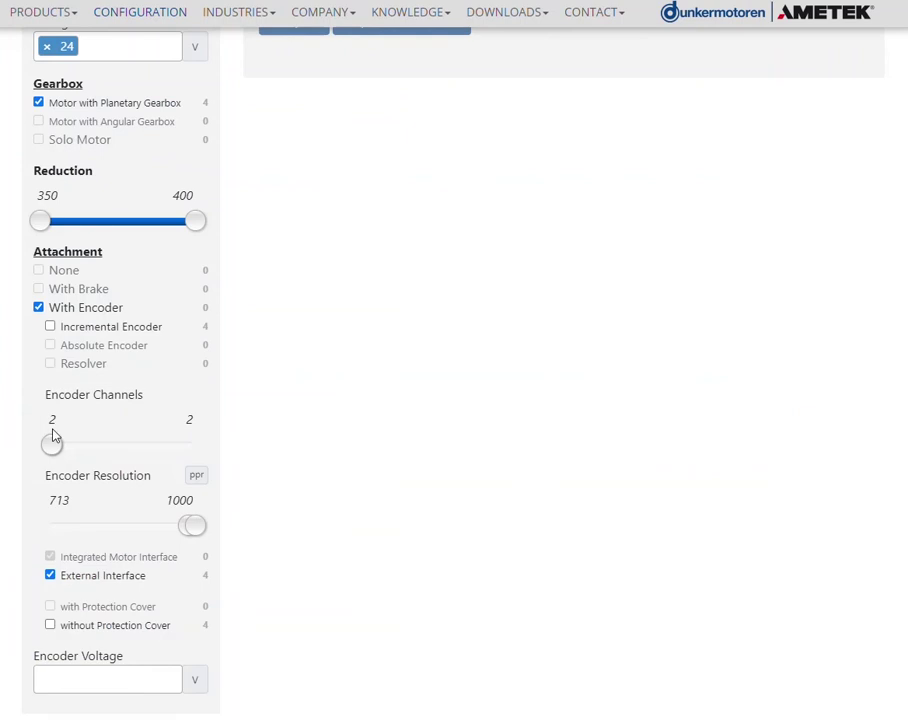
scroll(54, 436, "down", 3)
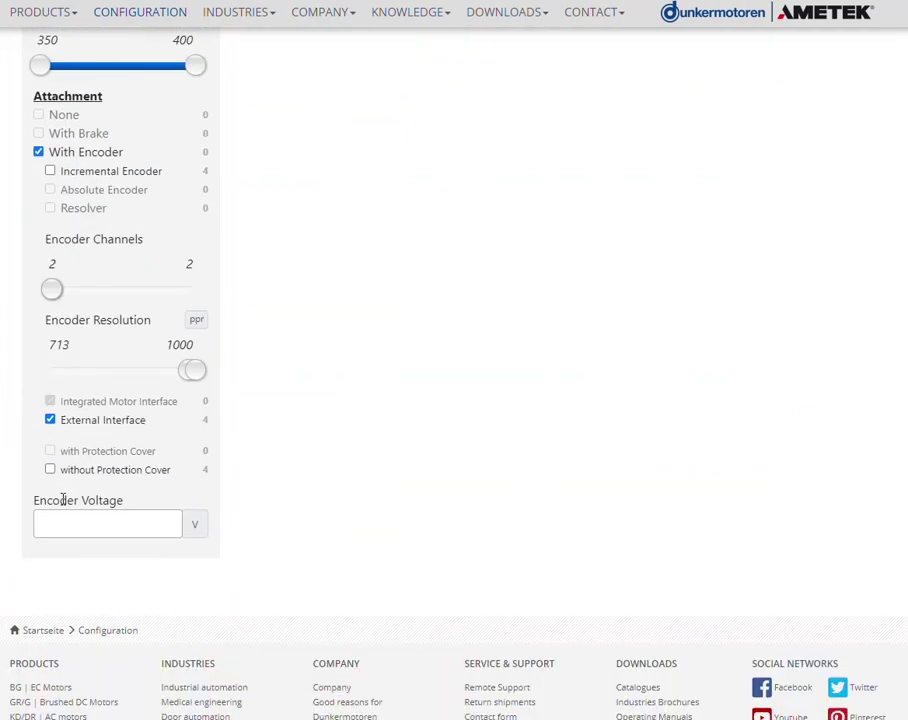
left_click(61, 518)
left_click(60, 549)
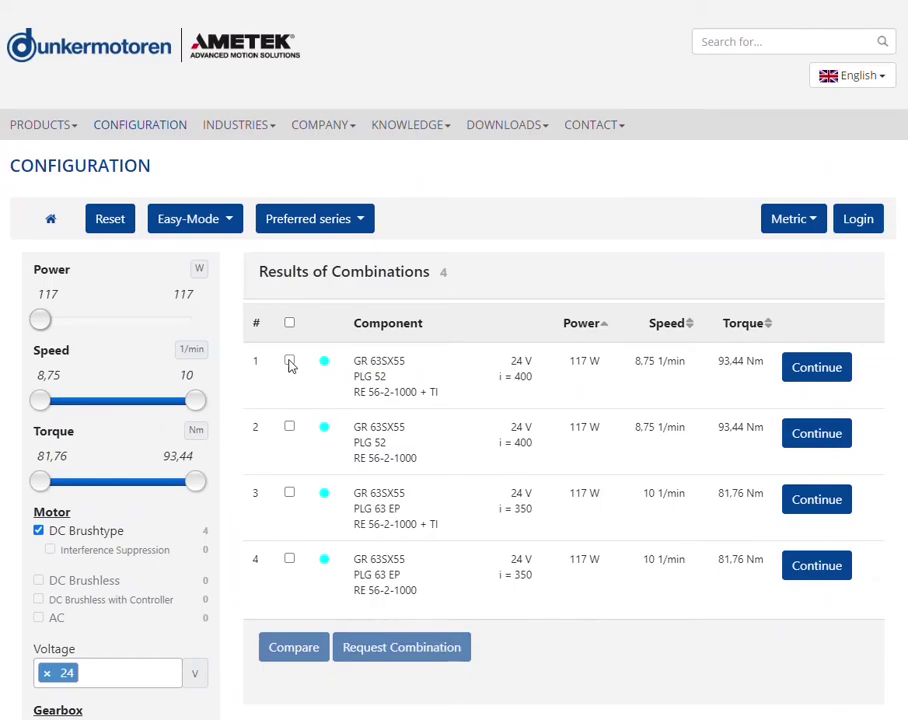
- Compare combinations 1 and 3 (PLG 52 i=400 vs PLG 63 EP i=350), then return to the overview
left_click(289, 362)
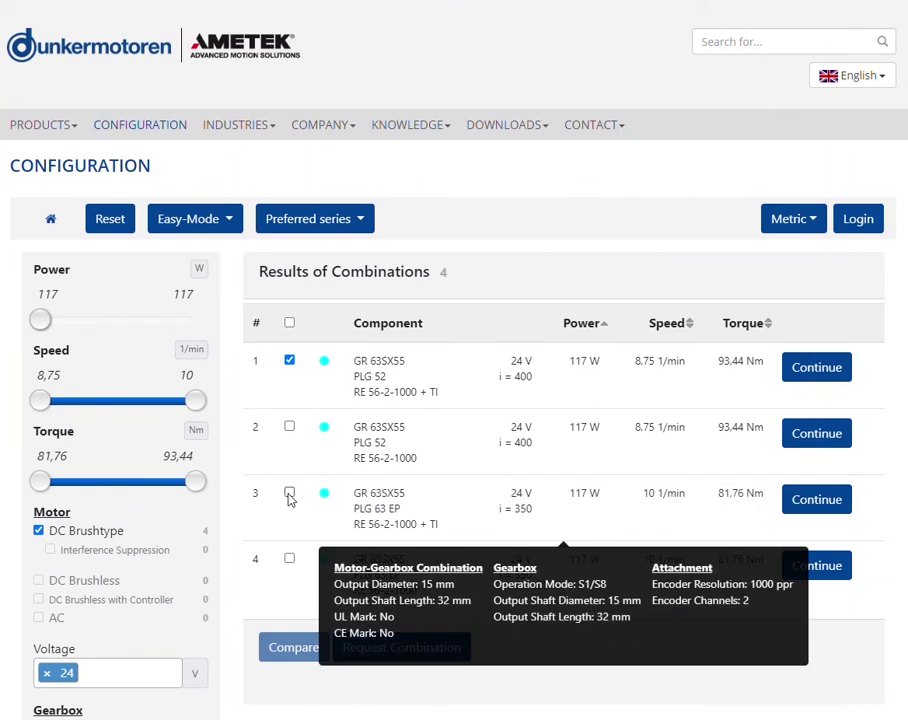
left_click(289, 494)
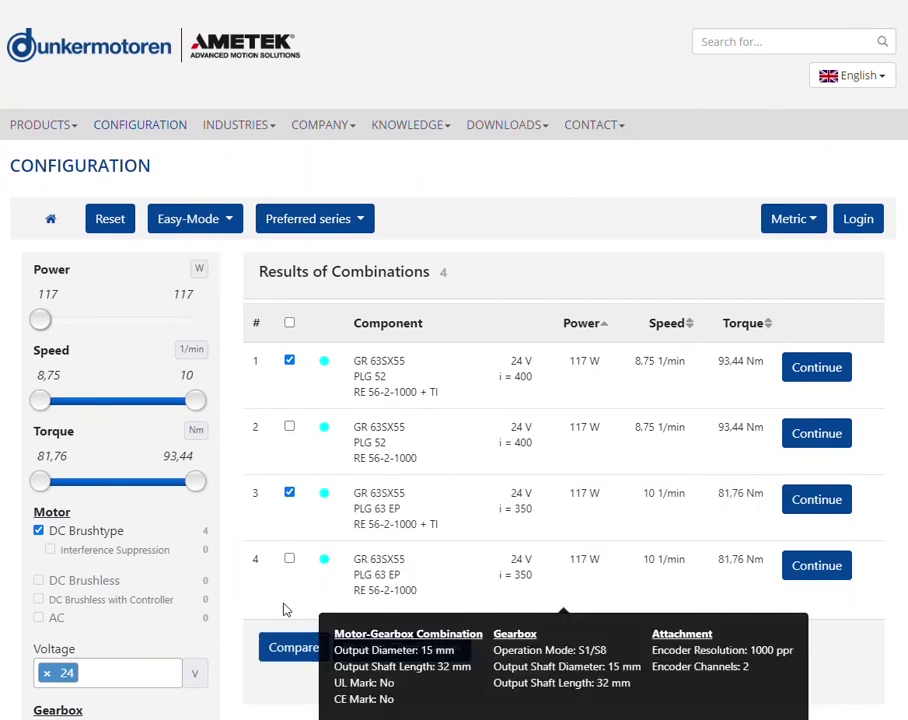
left_click(287, 647)
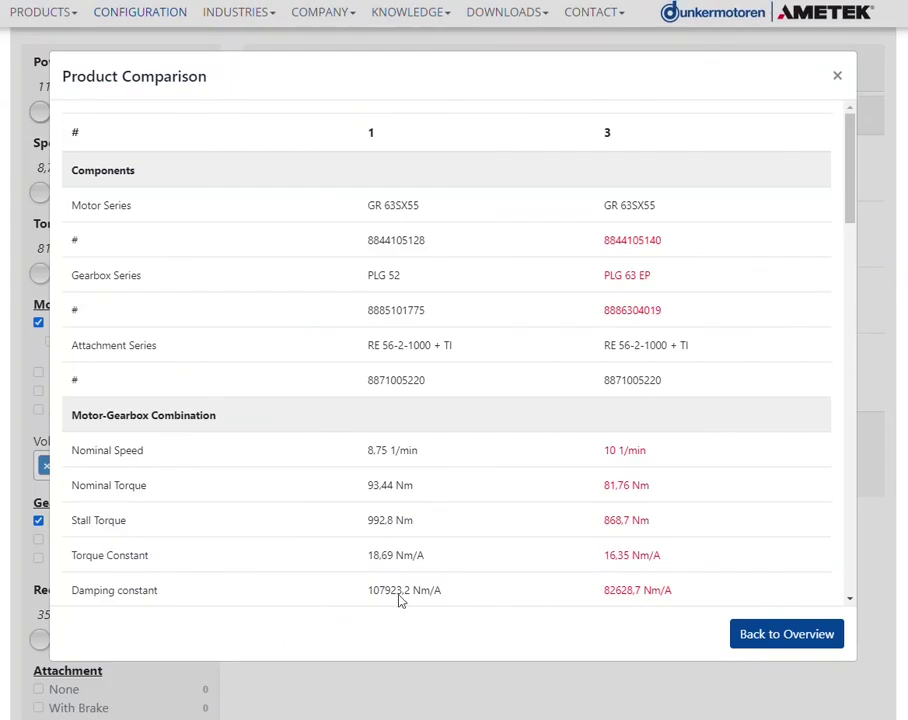
left_click_drag(852, 160, 852, 536)
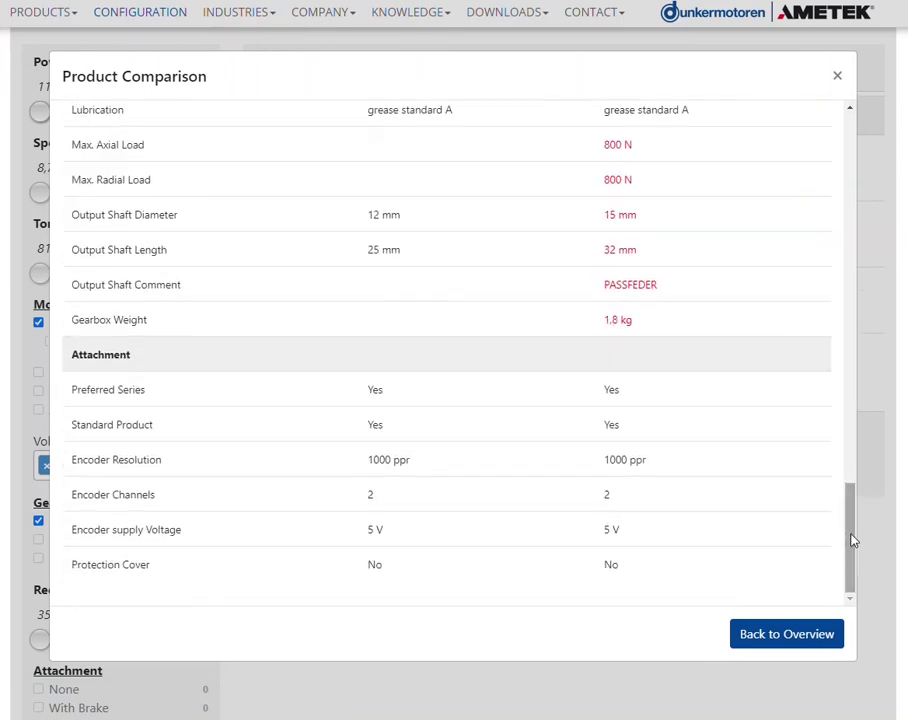
left_click(803, 635)
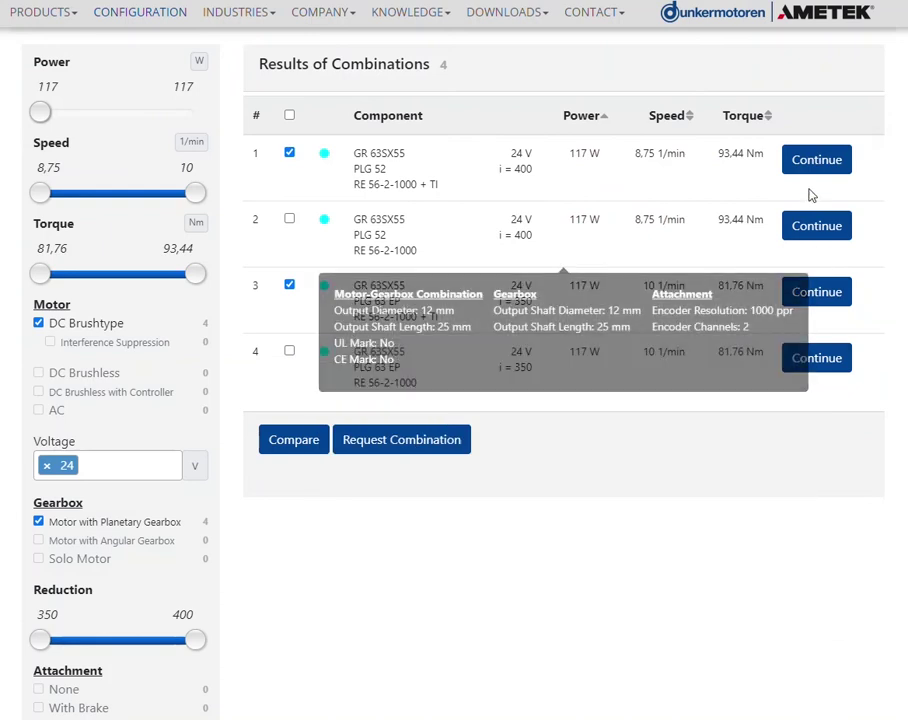
- Generate the PDF data sheet for combination 1 (GR 63SX55, PLG 52, RE 56-2-1000 + TI)
left_click(816, 161)
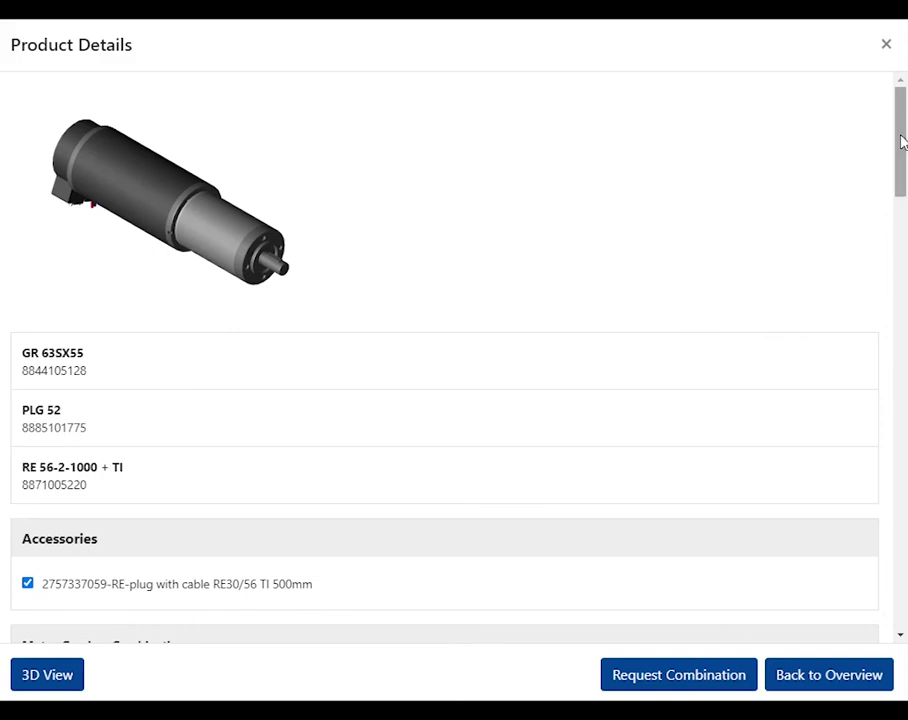
left_click_drag(901, 141, 901, 579)
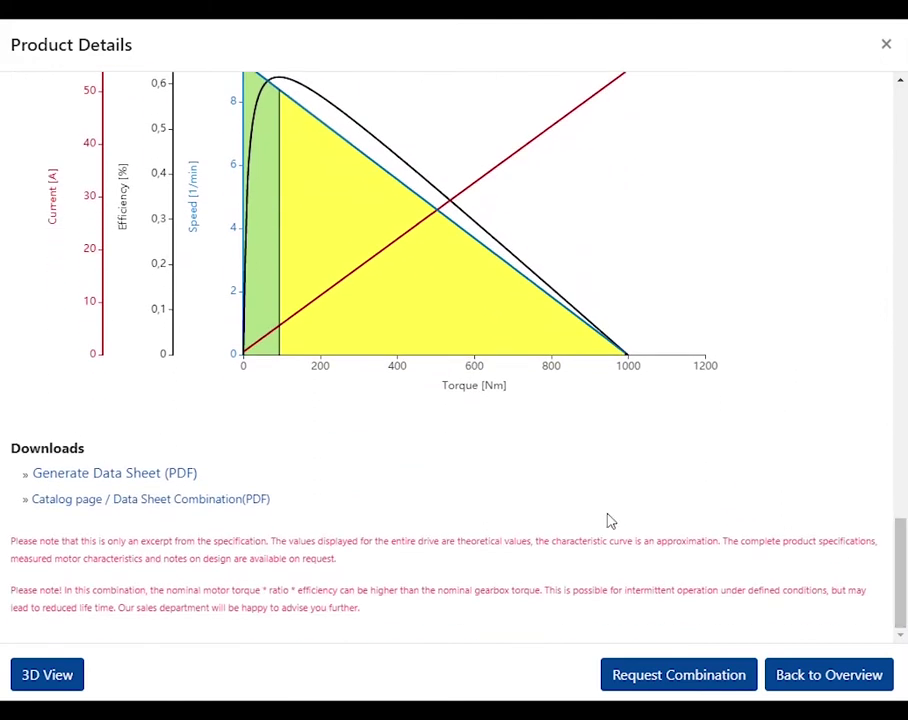
left_click(141, 474)
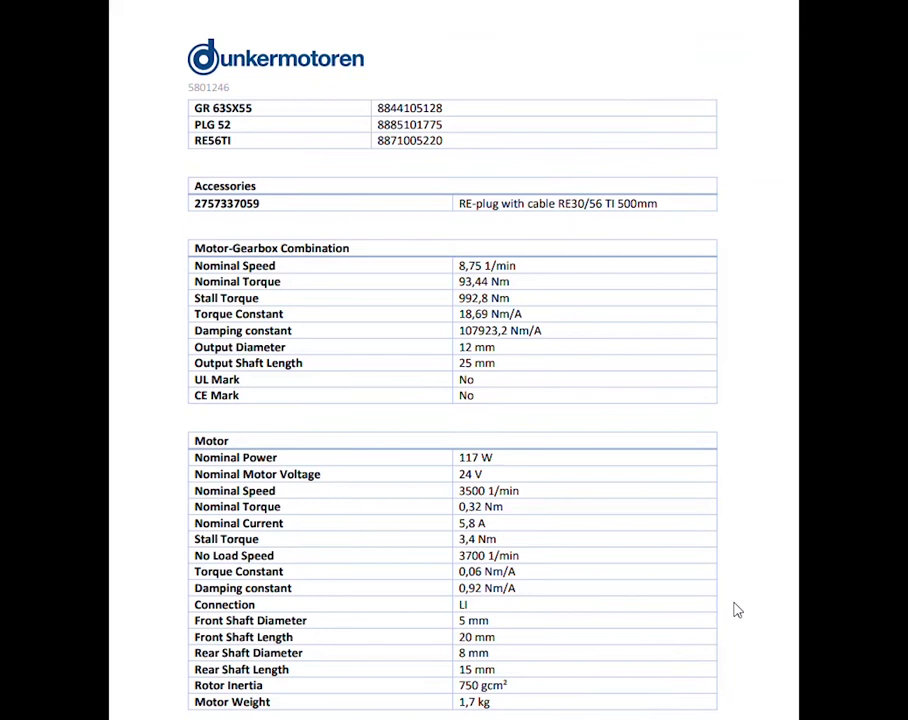
scroll(749, 545, "down", 10)
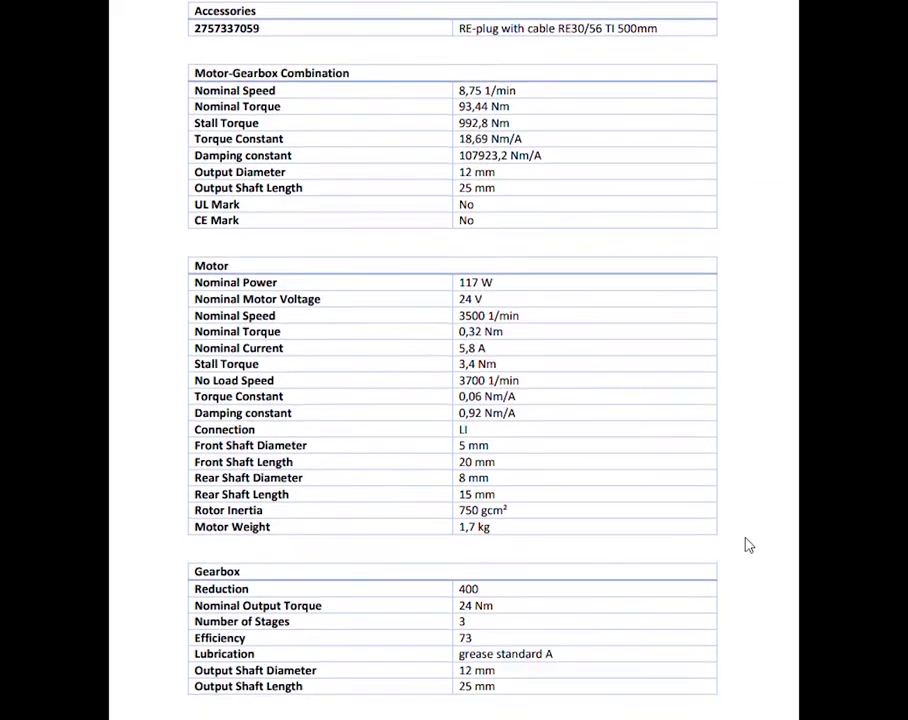
scroll(749, 545, "down", 7)
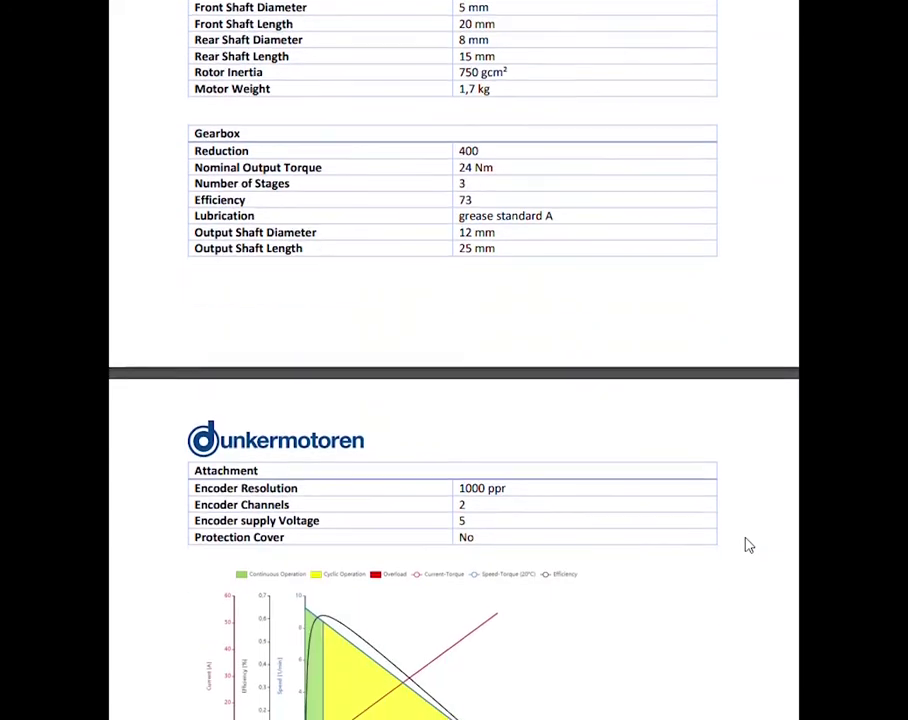
scroll(749, 545, "down", 7)
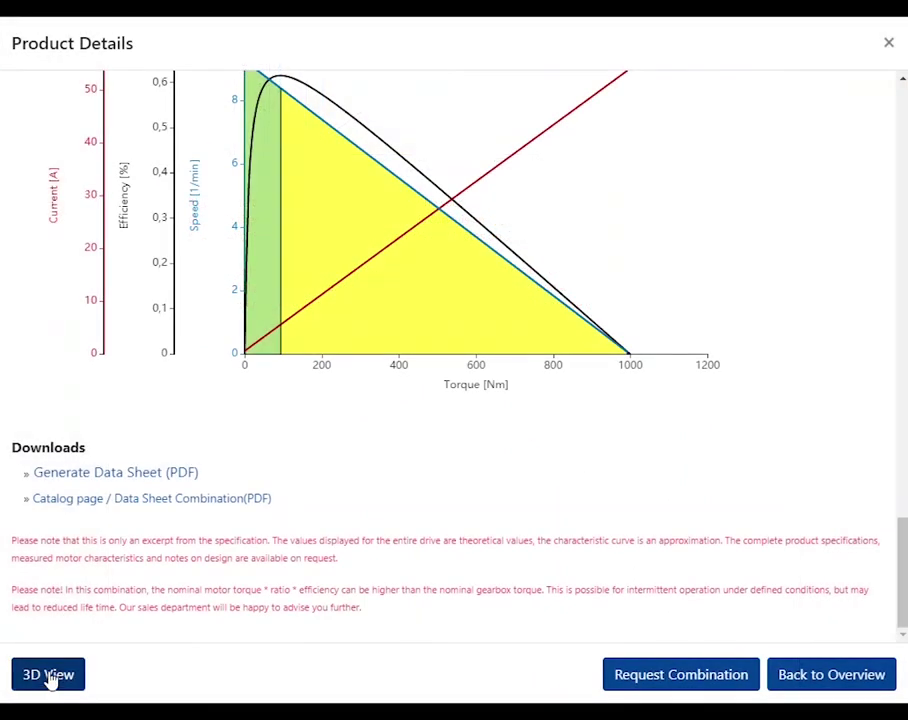
- View the 3D model from front, right, bottom, back and ISO directions, toggling auto-rotate on and off
left_click(49, 676)
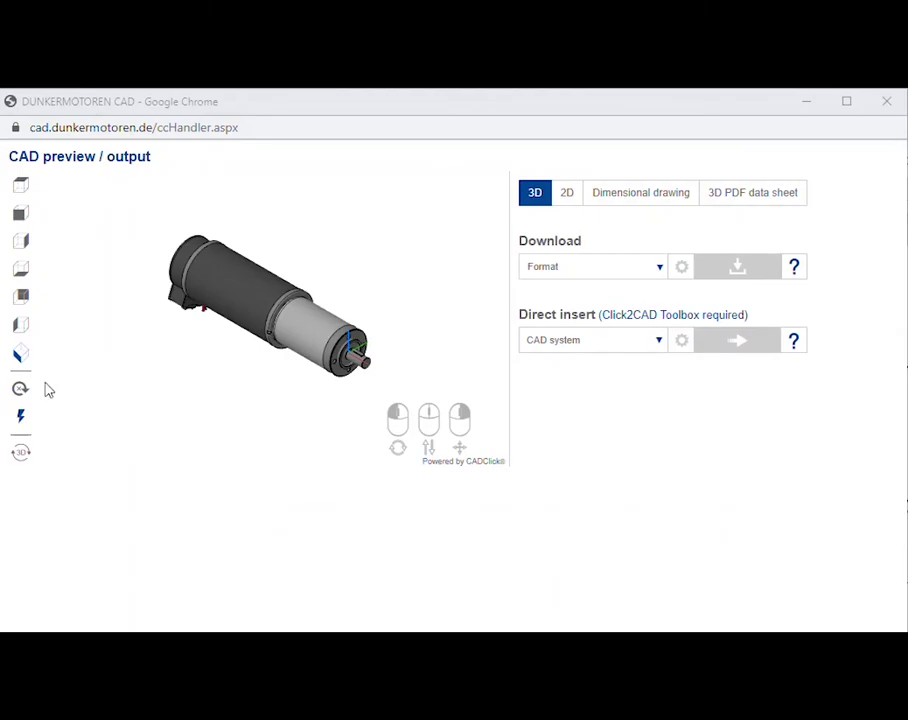
left_click(21, 188)
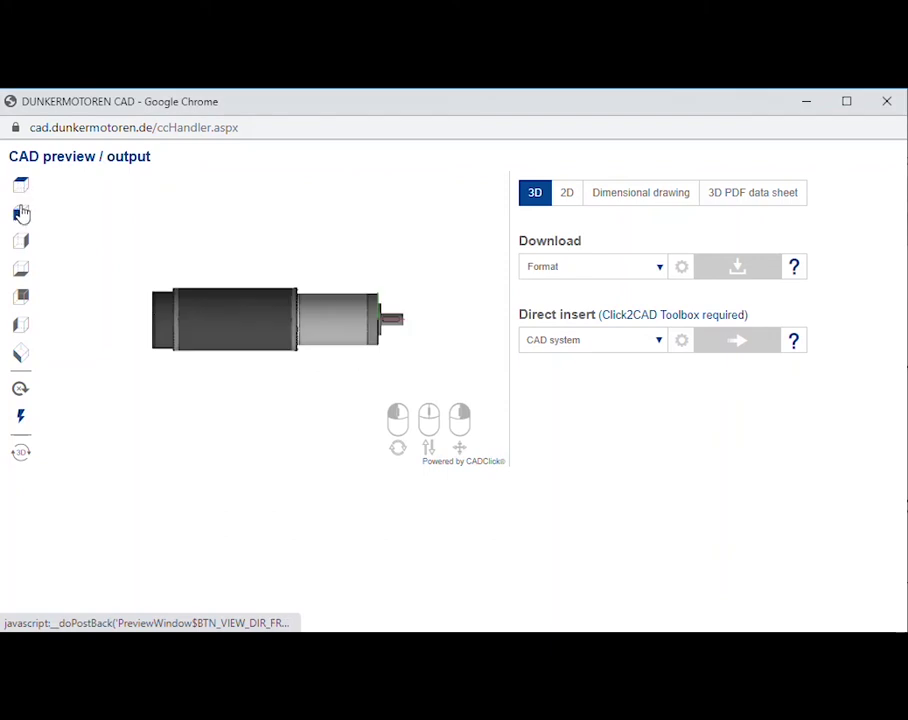
left_click(21, 241)
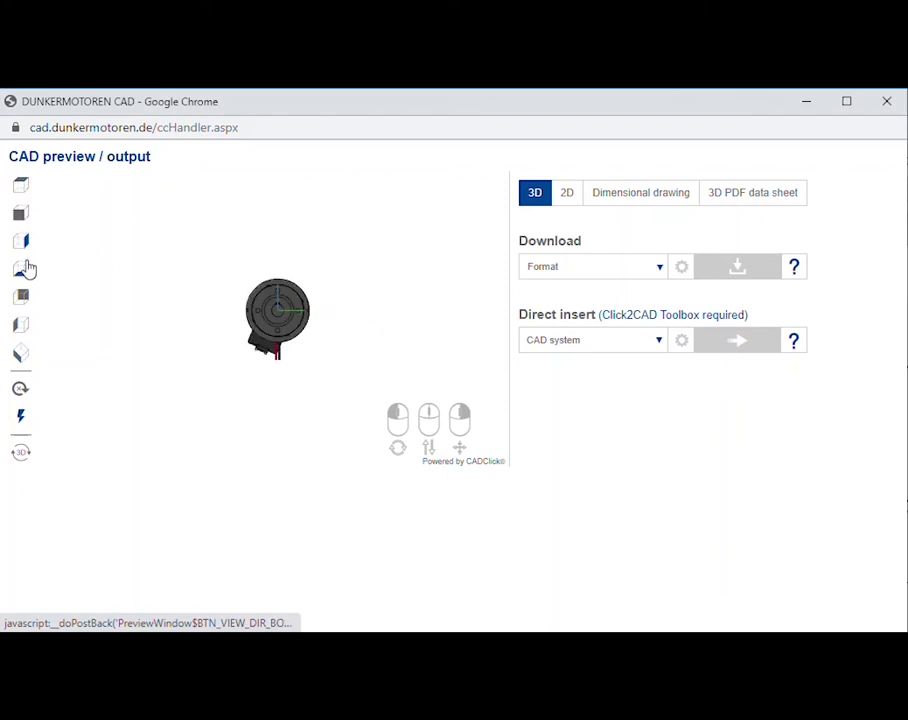
left_click(26, 268)
left_click(23, 296)
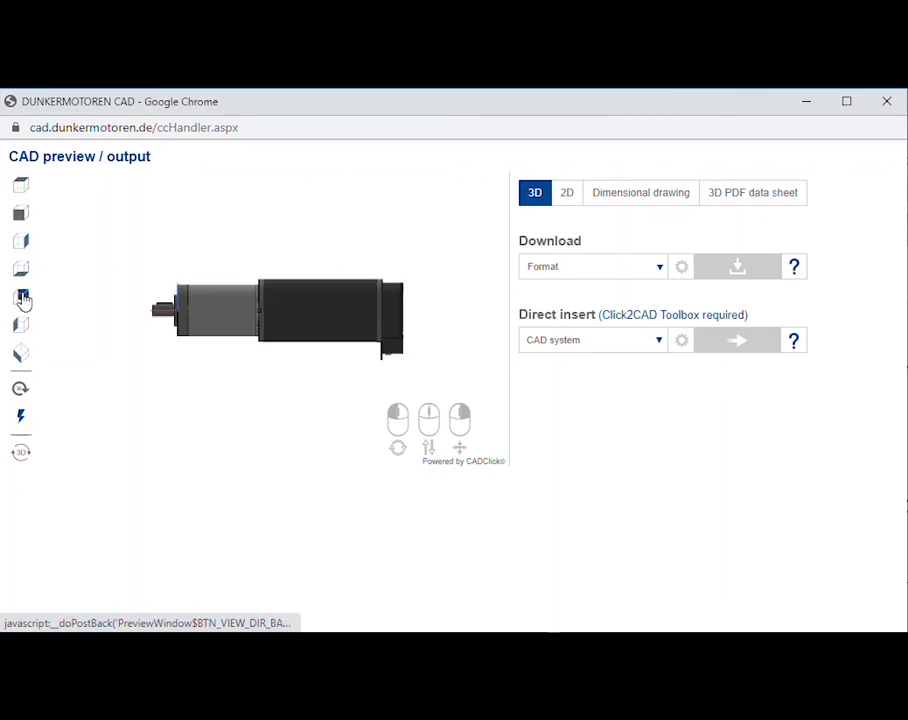
left_click(22, 325)
left_click(20, 354)
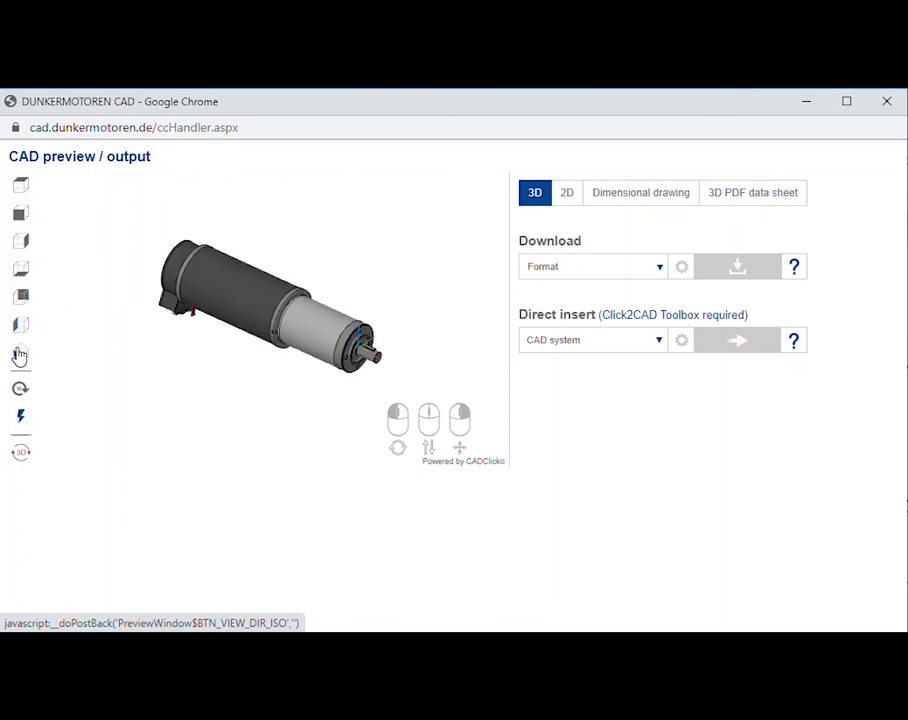
left_click(20, 390)
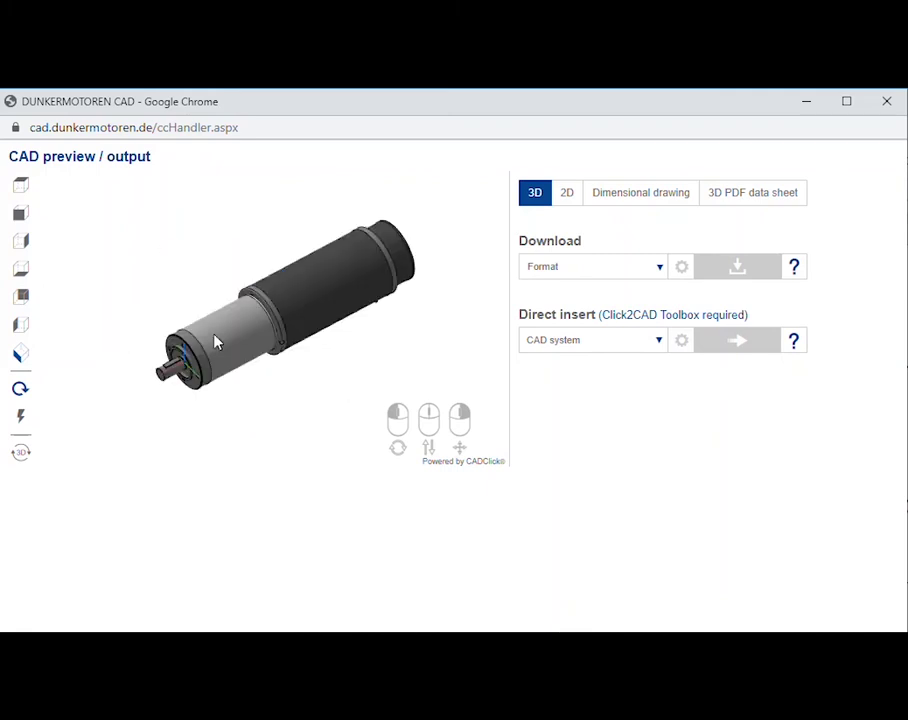
left_click(20, 388)
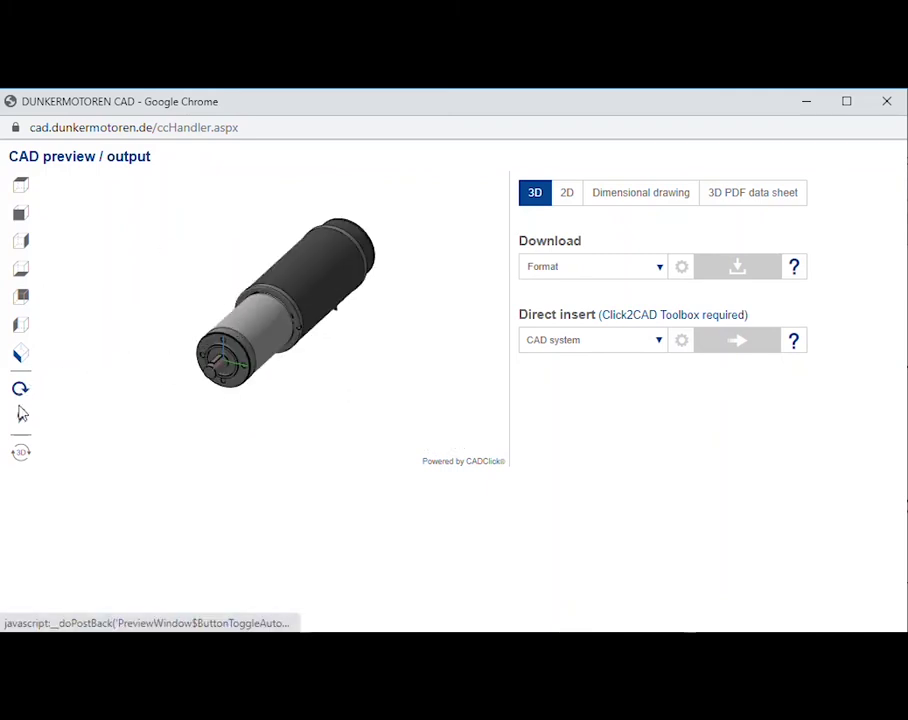
- Inspect the model in the full-window 3D viewer from several sides with auto-rotate and solid shading
left_click(20, 454)
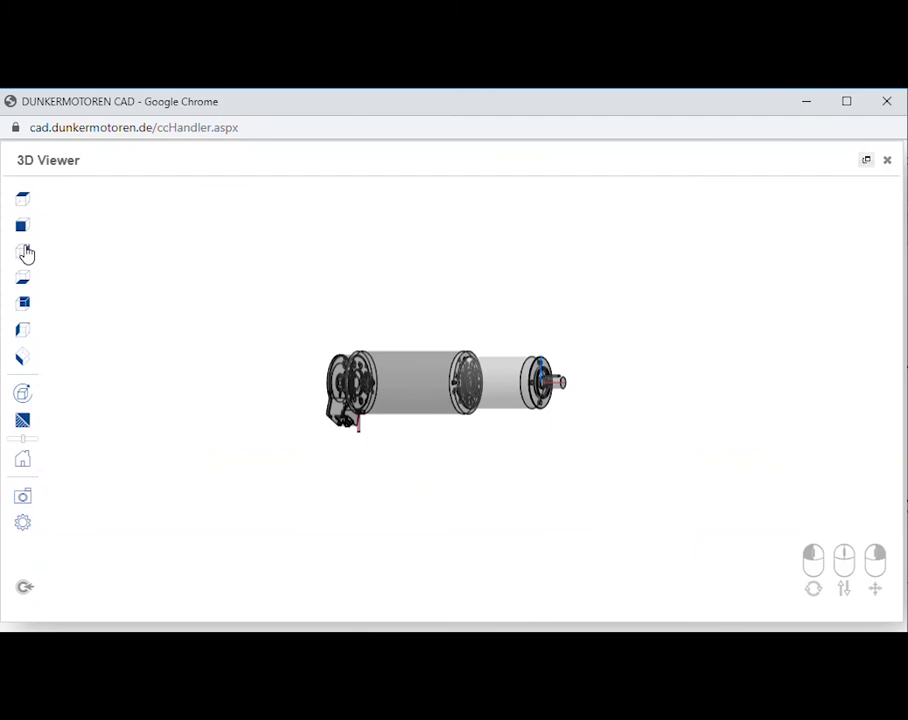
left_click(24, 282)
left_click(22, 304)
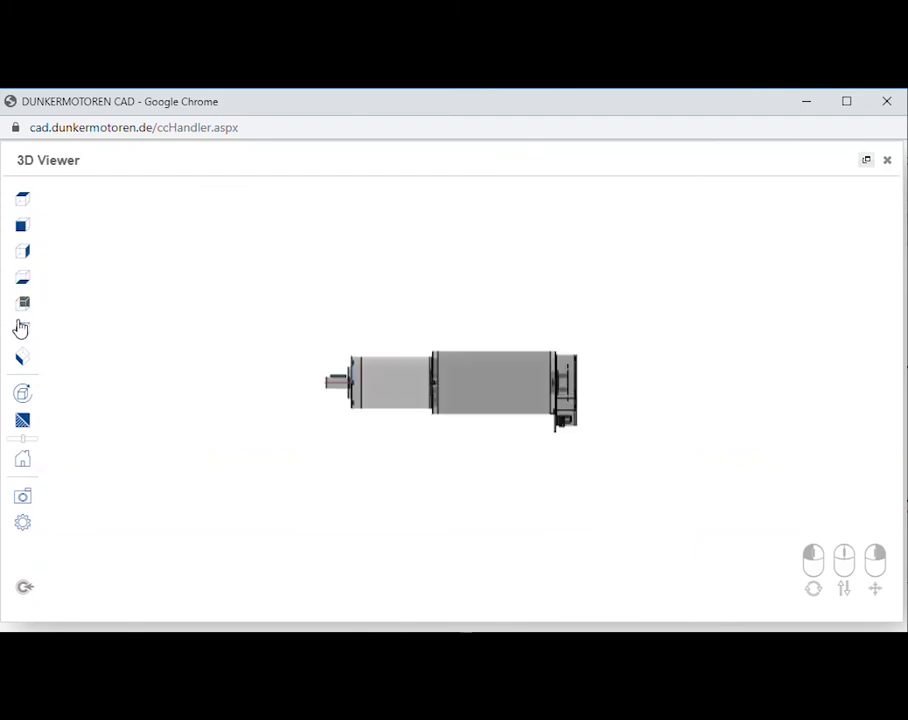
left_click(21, 330)
left_click(24, 358)
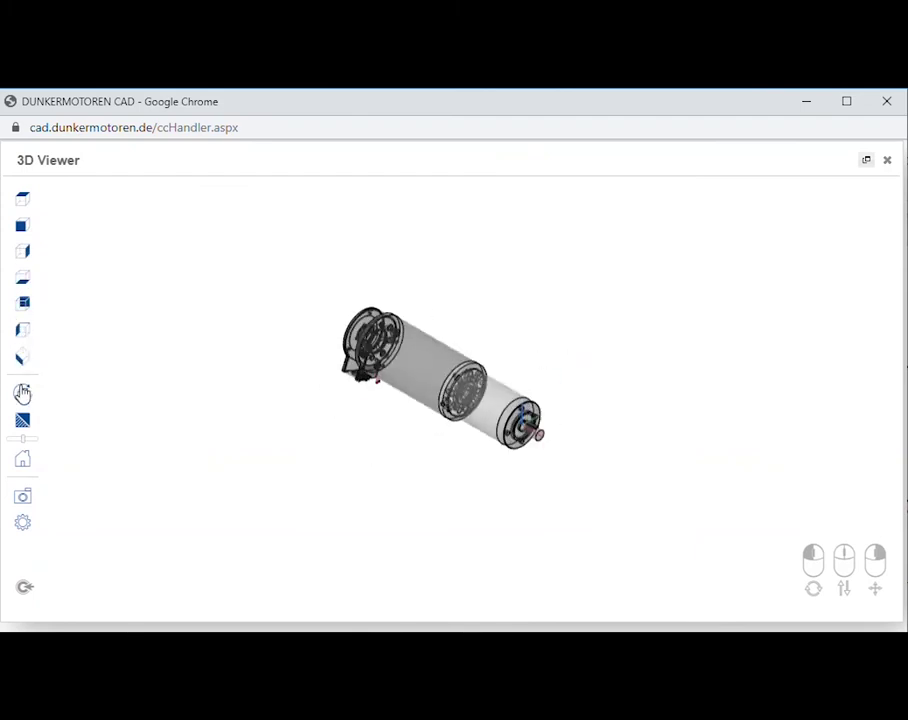
left_click(22, 393)
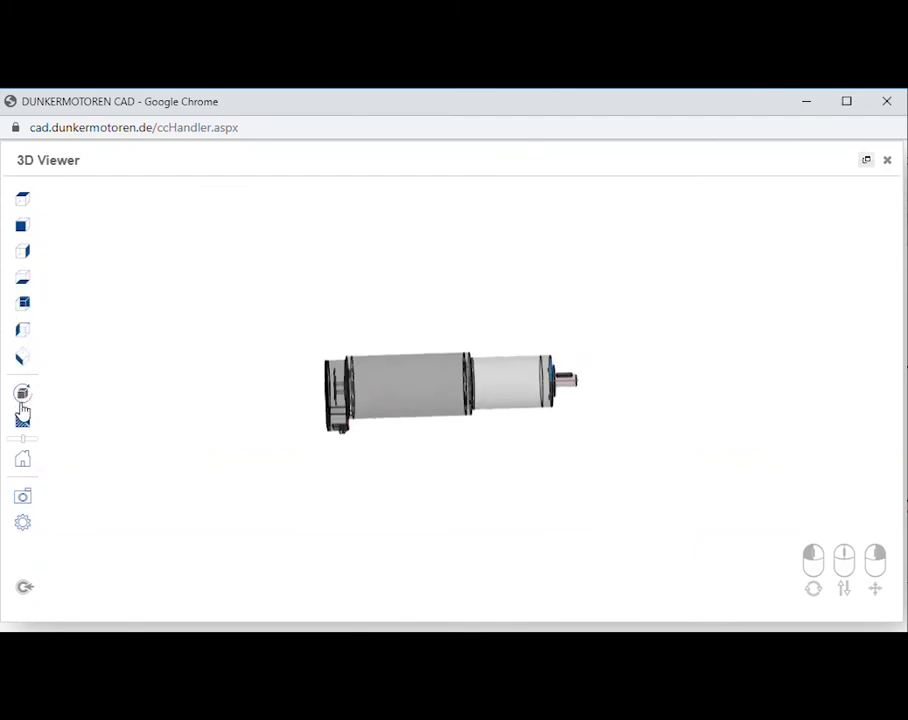
left_click(22, 420)
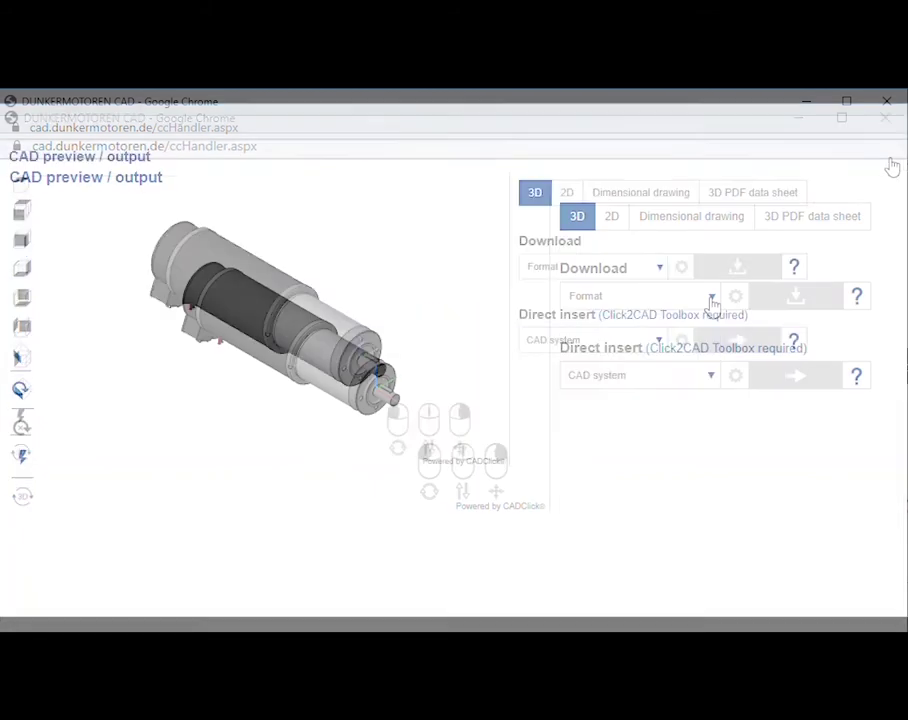
left_click(712, 297)
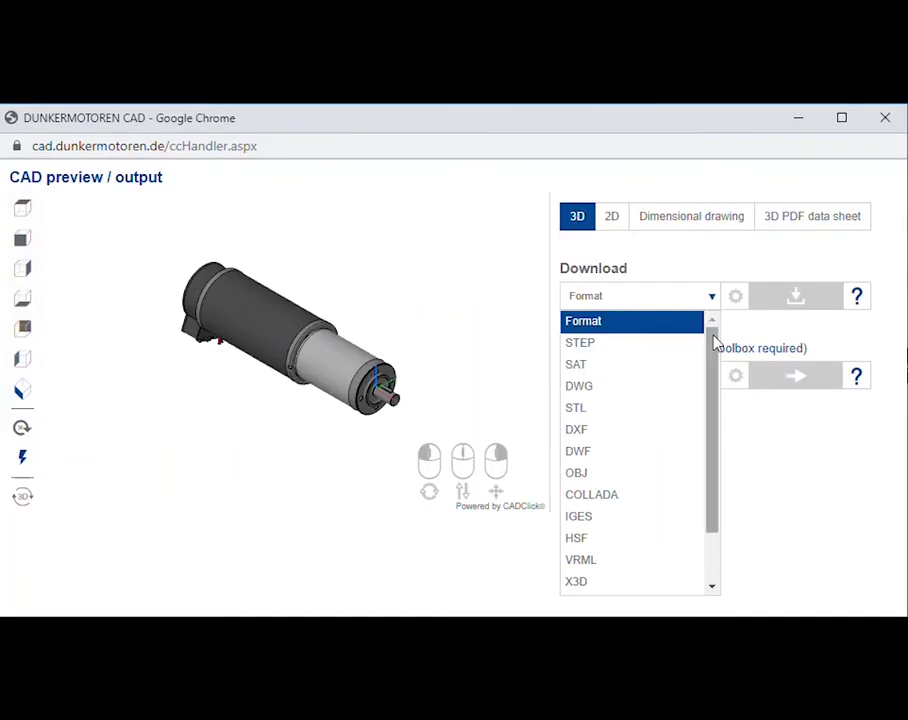
- Browse the download format and CAD system lists, then show the 2D line-drawing output
mouse_move(713, 342)
left_mouse_down()
mouse_move(709, 399)
mouse_move(712, 322)
left_mouse_up()
left_click(710, 300)
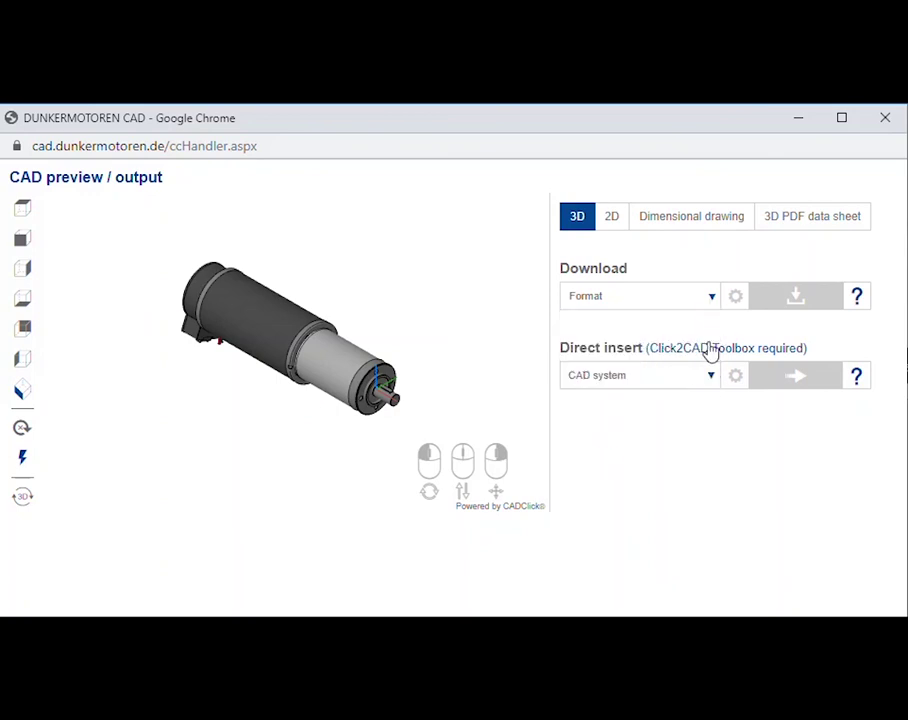
left_click(711, 376)
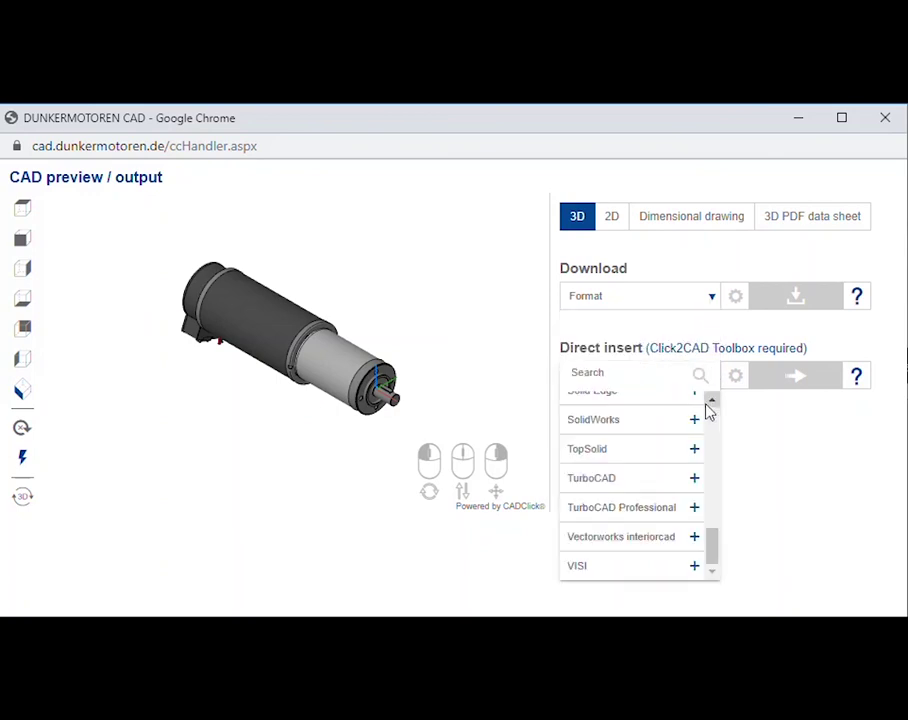
left_click_drag(711, 541, 716, 423)
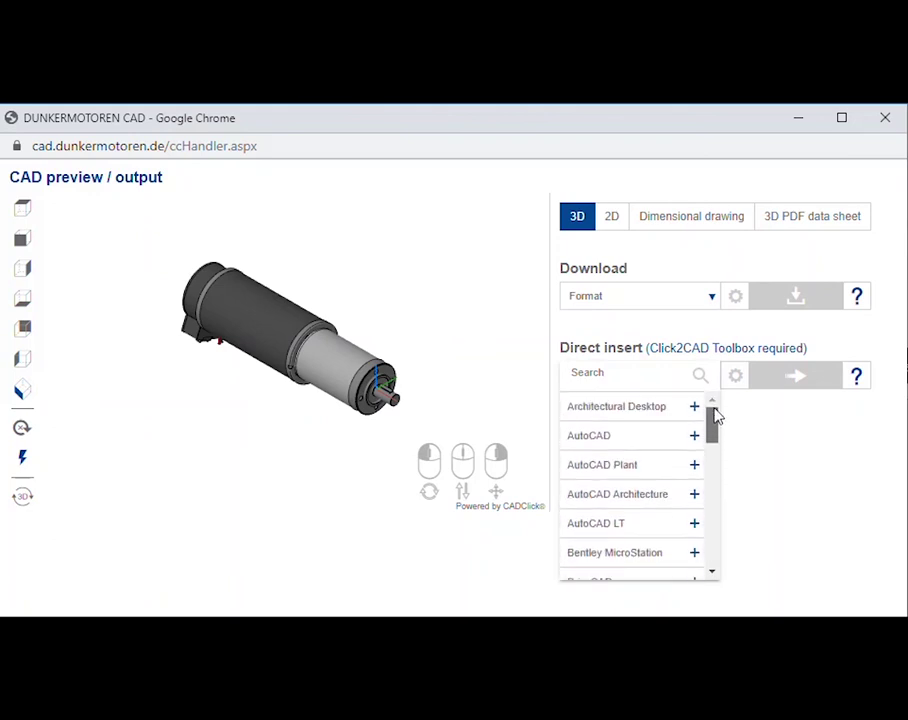
left_click(612, 216)
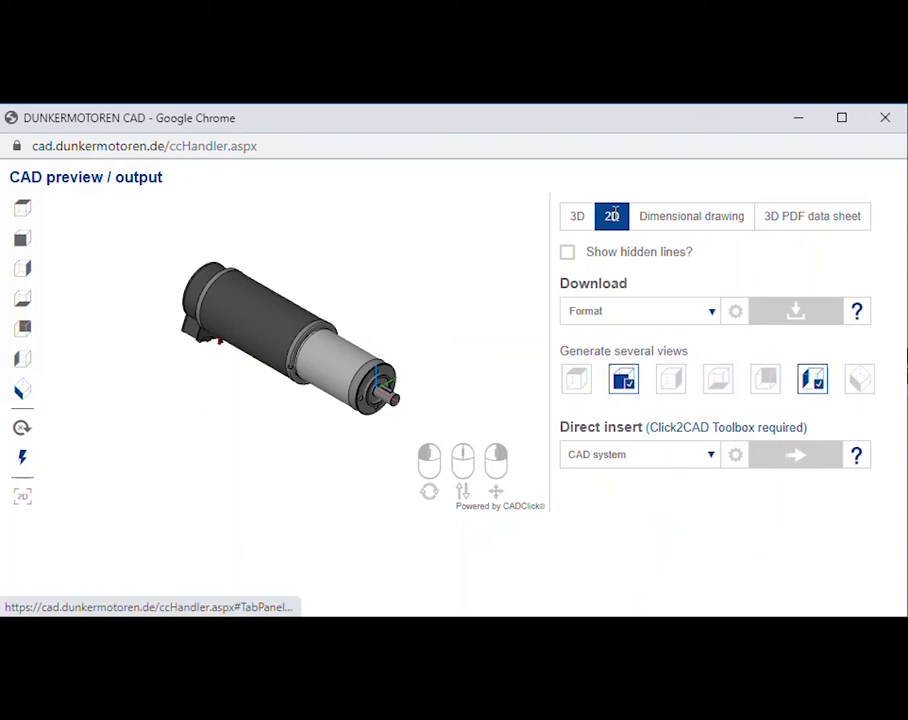
- Show hidden lines on the 2D drawing and browse the 2D format and CAD system lists
left_click(567, 254)
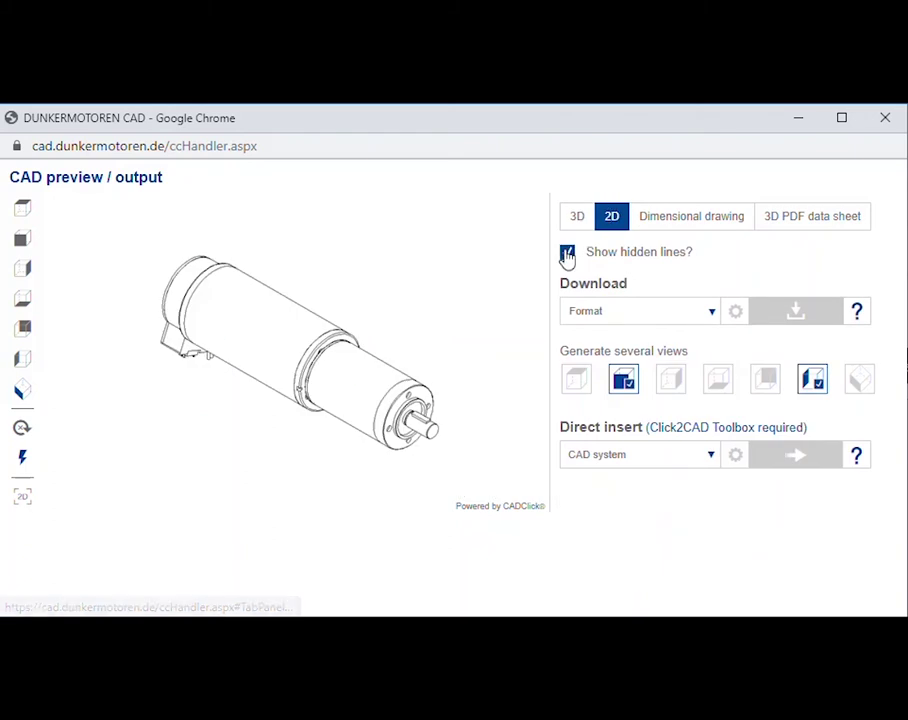
left_click(710, 313)
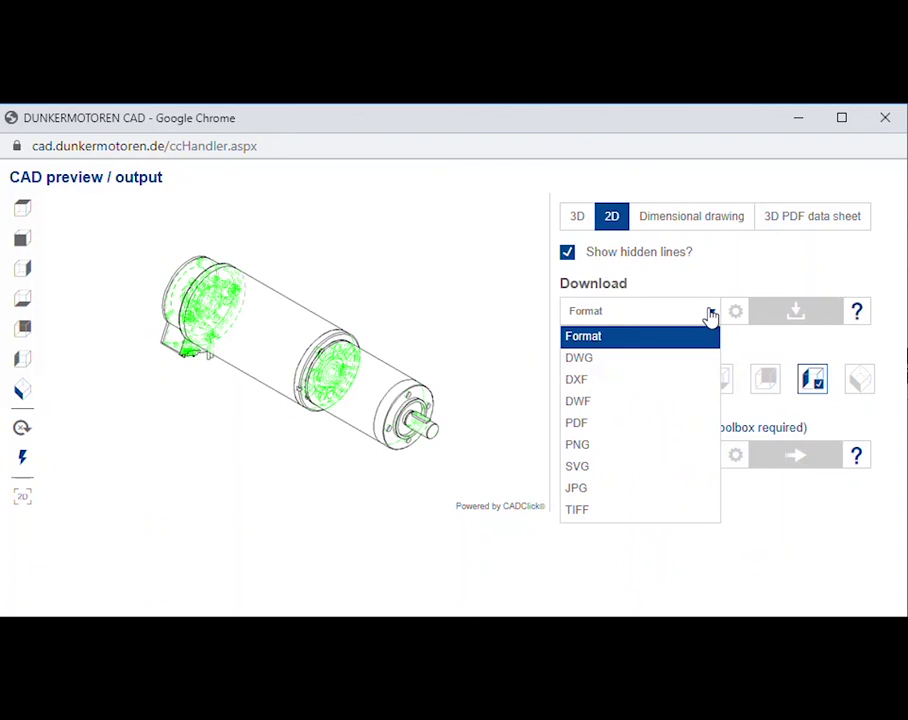
left_click(710, 316)
left_click(711, 457)
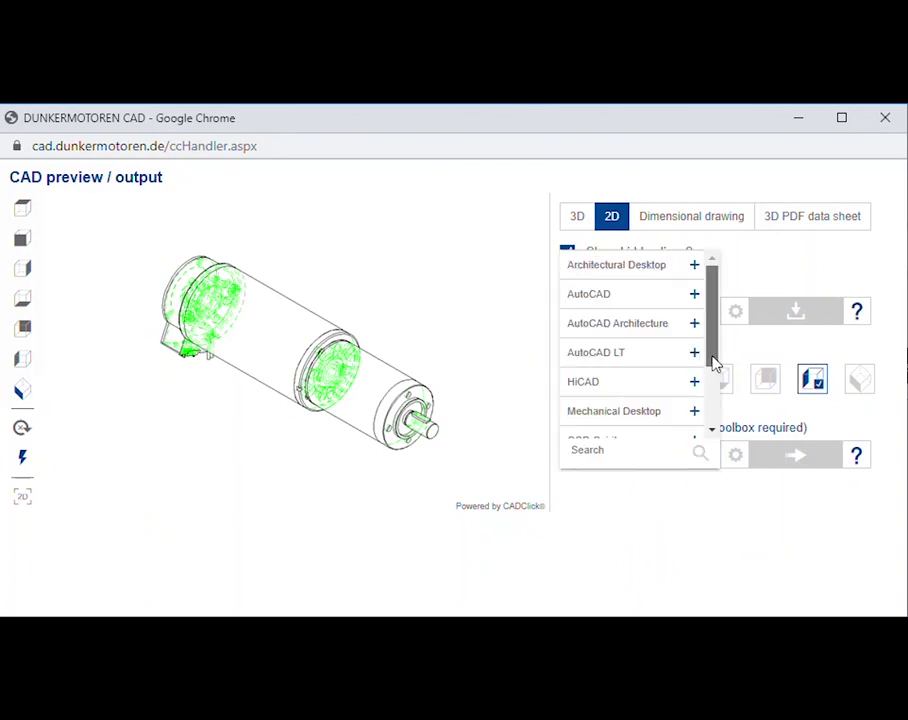
left_click_drag(711, 363, 711, 427)
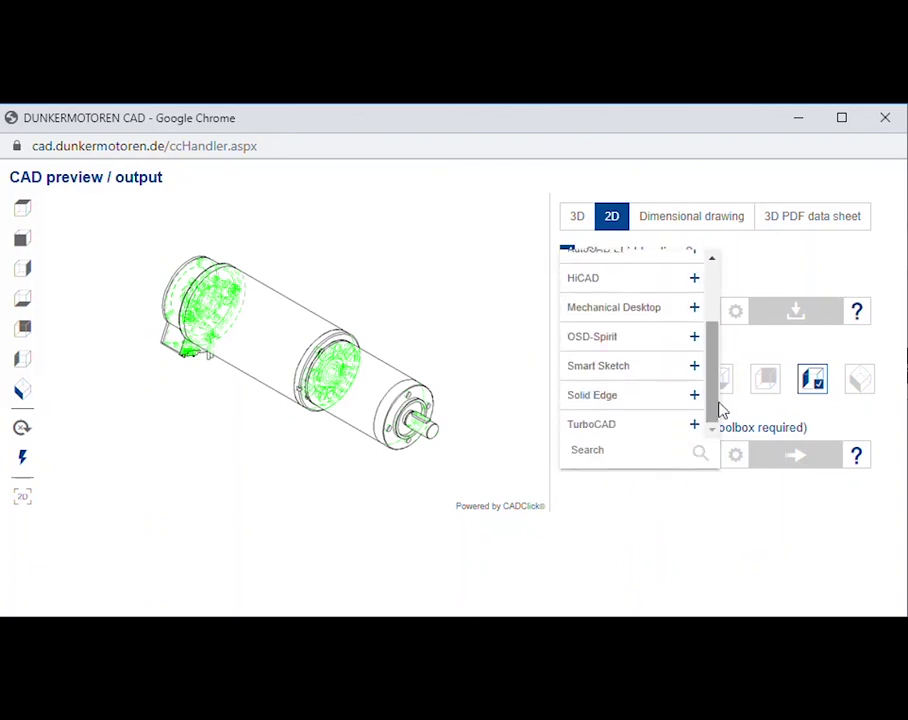
- Set the 3D PDF data sheet to attach 3D CAD data in STEP format
left_click(804, 225)
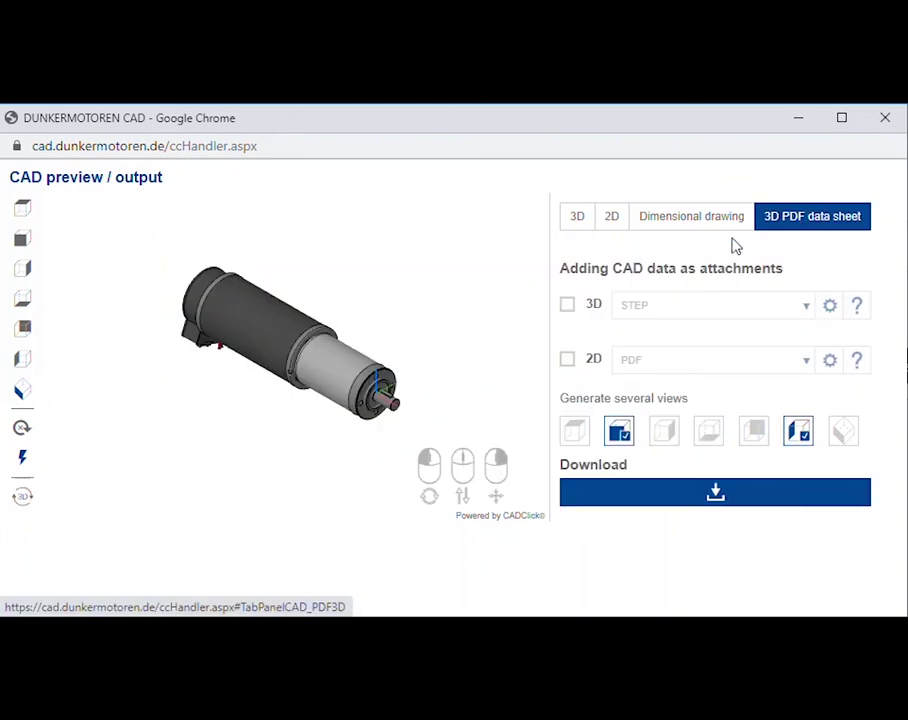
left_click(569, 308)
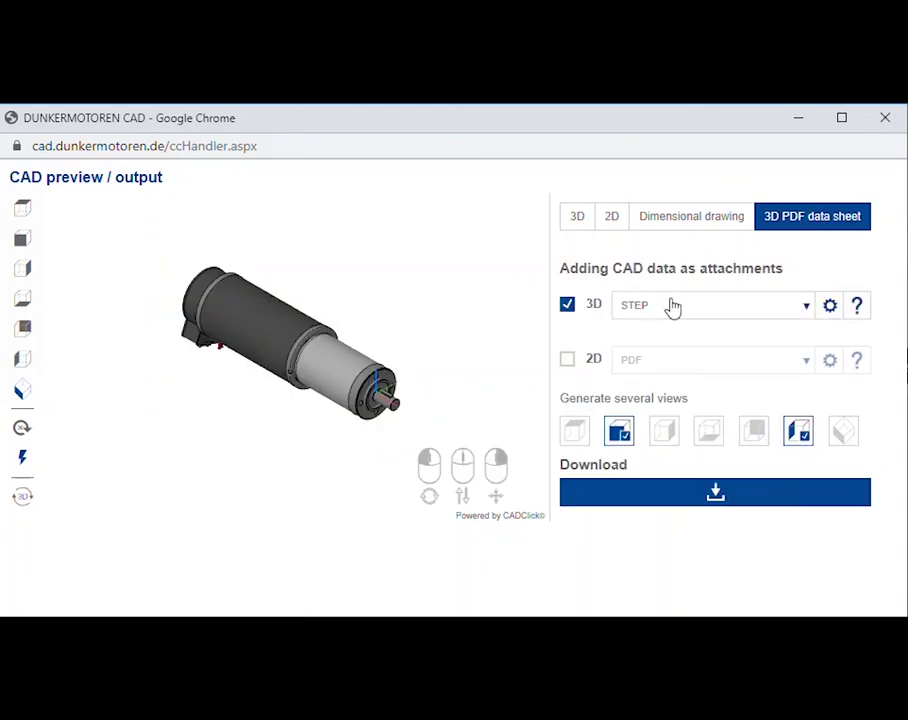
left_click(806, 306)
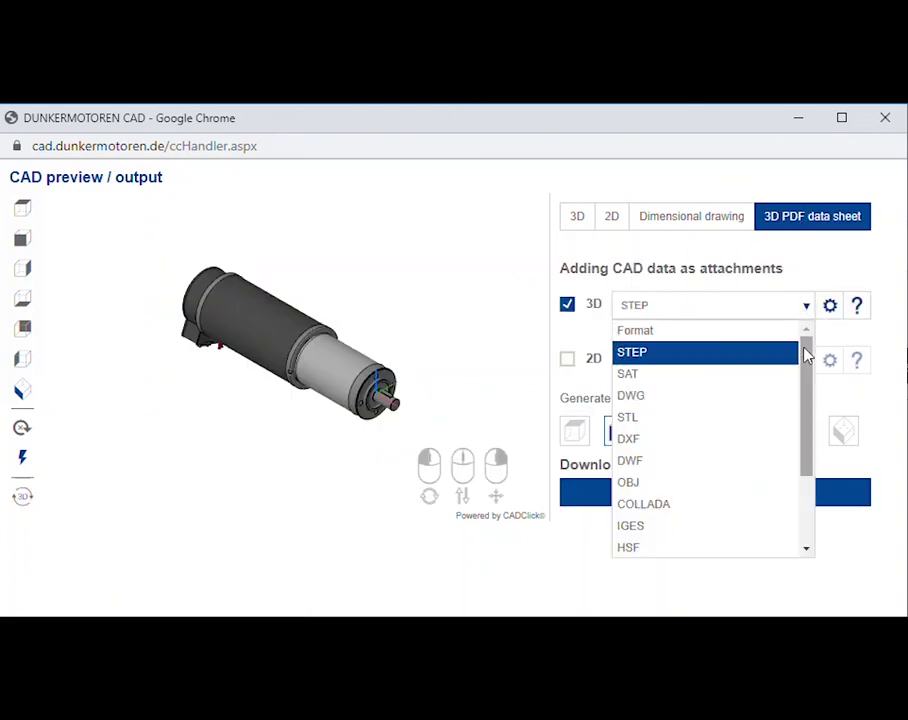
mouse_move(805, 355)
left_mouse_down()
mouse_move(809, 432)
mouse_move(810, 346)
left_mouse_up()
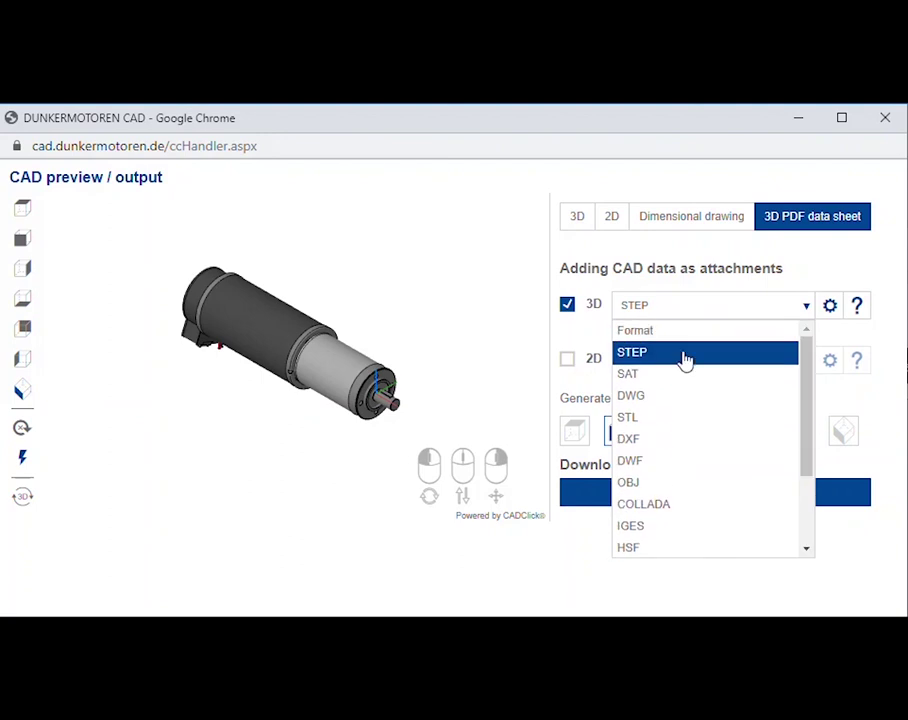
left_click(569, 362)
- Also attach 2D data as PDF, then bring up the dimensional drawing export options
left_click(568, 360)
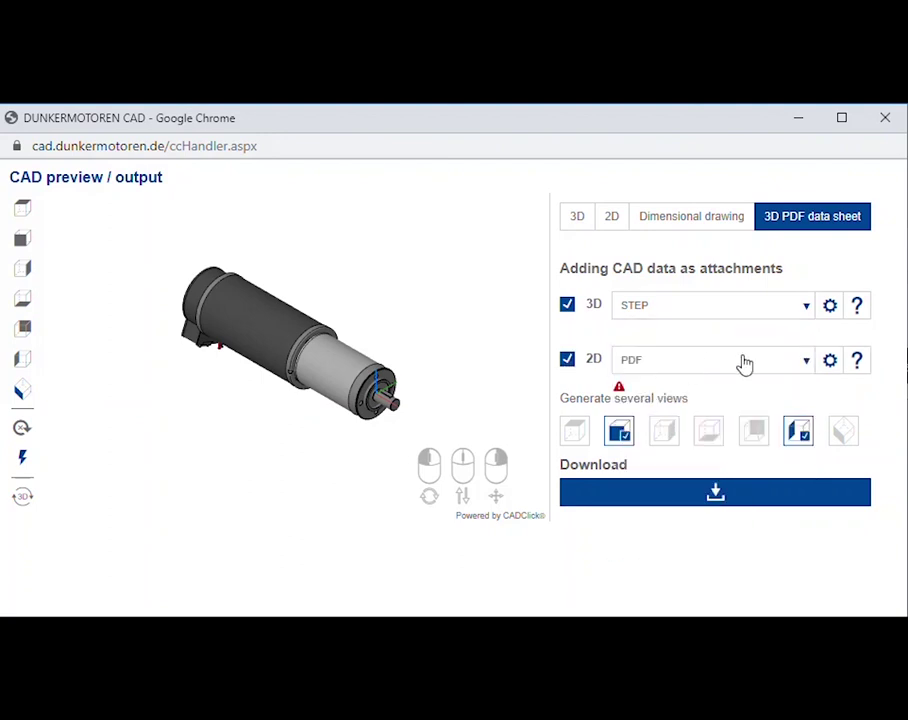
left_click(809, 363)
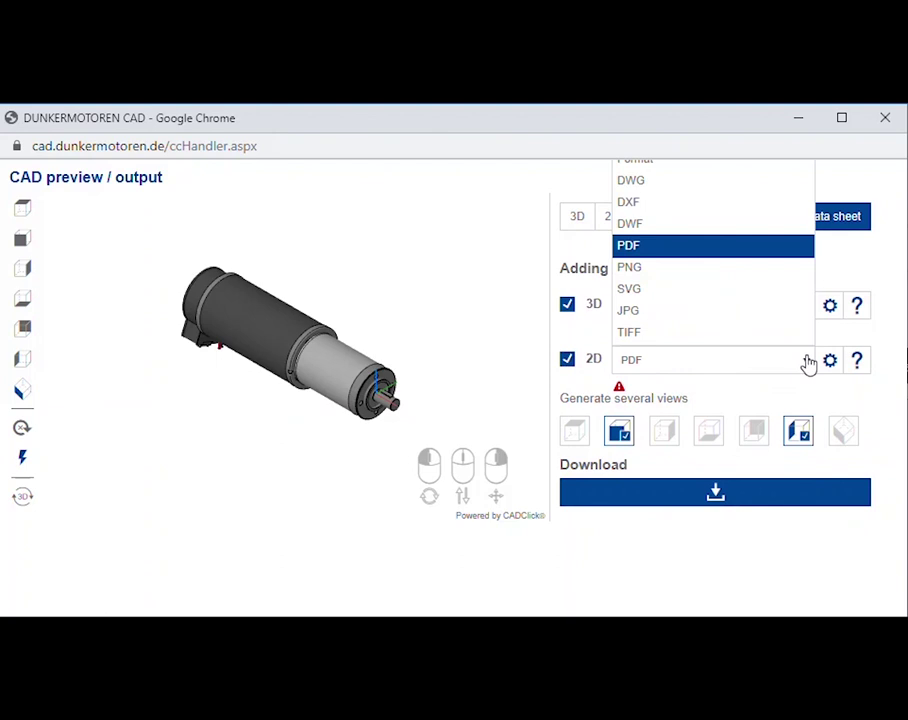
left_click(808, 365)
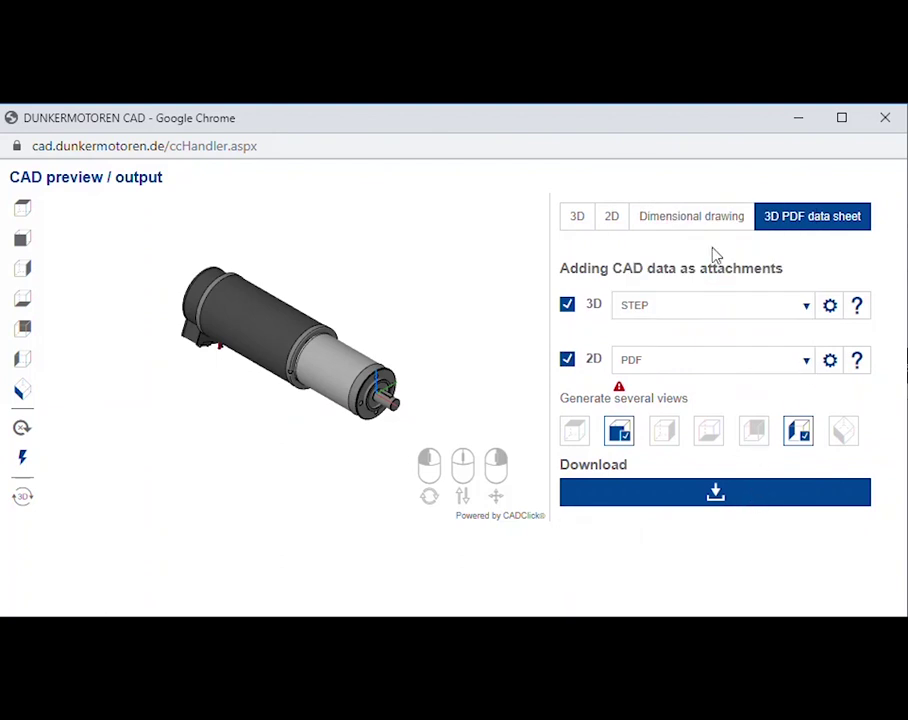
left_click(713, 216)
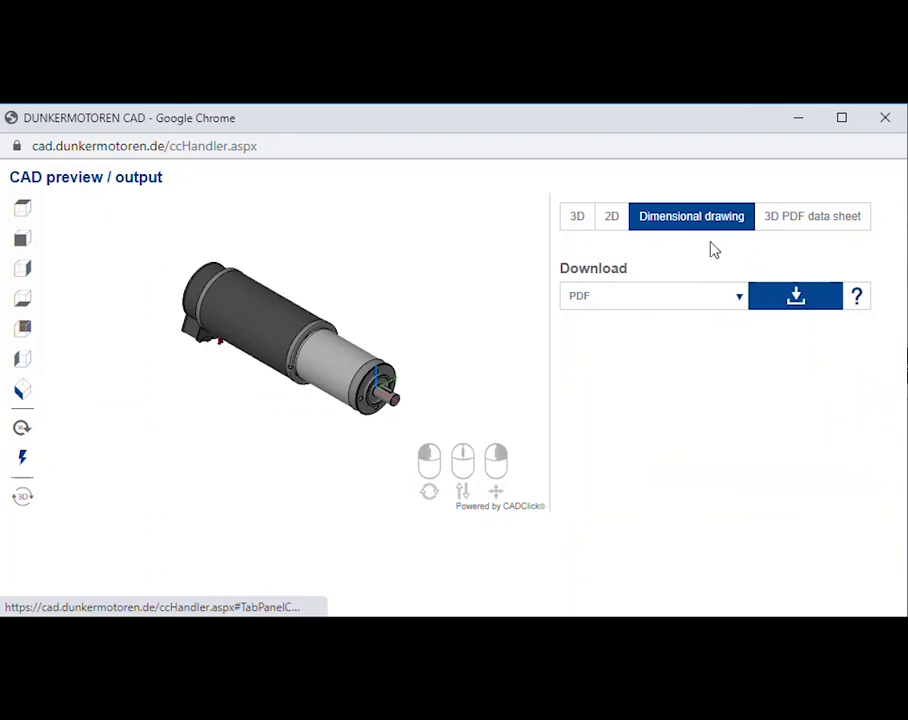
- Download the dimensional drawing in PDF format as Dunker_3.PDF (54 KB)
left_click(733, 297)
left_click(716, 345)
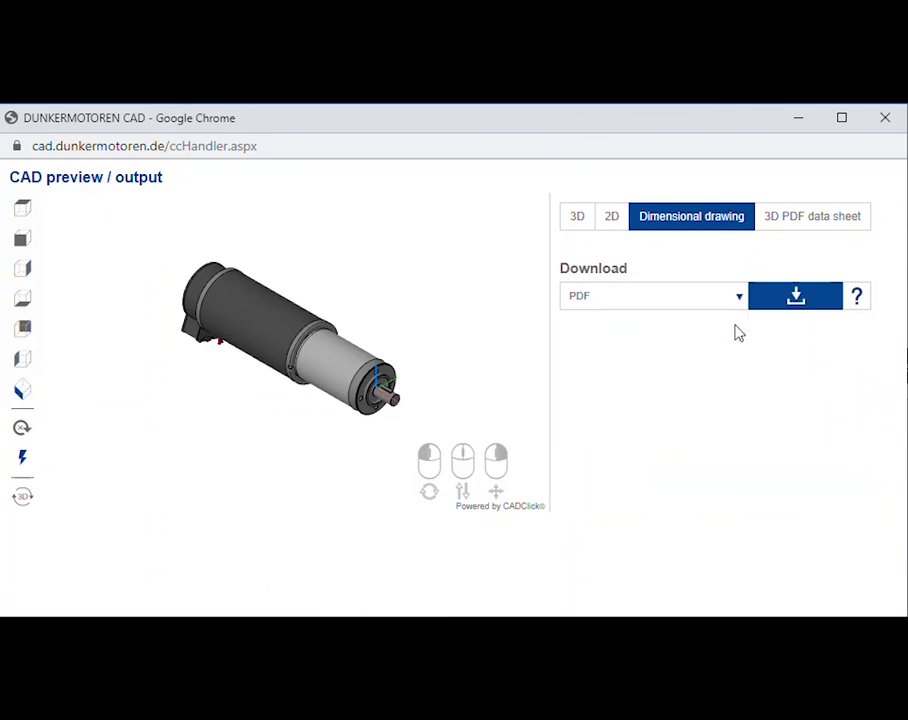
left_click(786, 308)
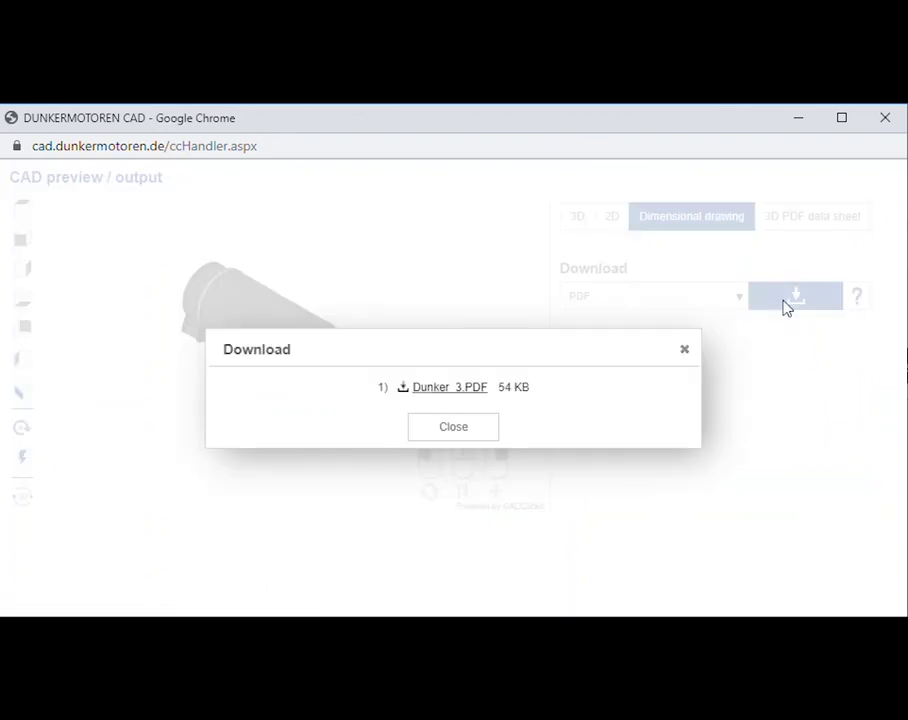
left_click(456, 392)
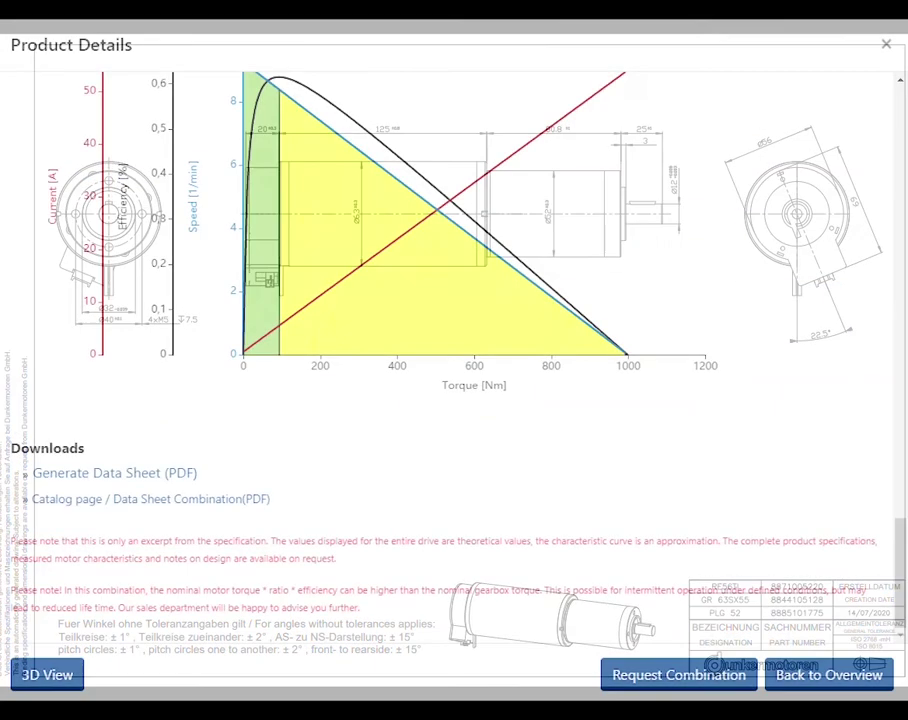
- Look through the Request Combination form for this motor combination
left_click(690, 674)
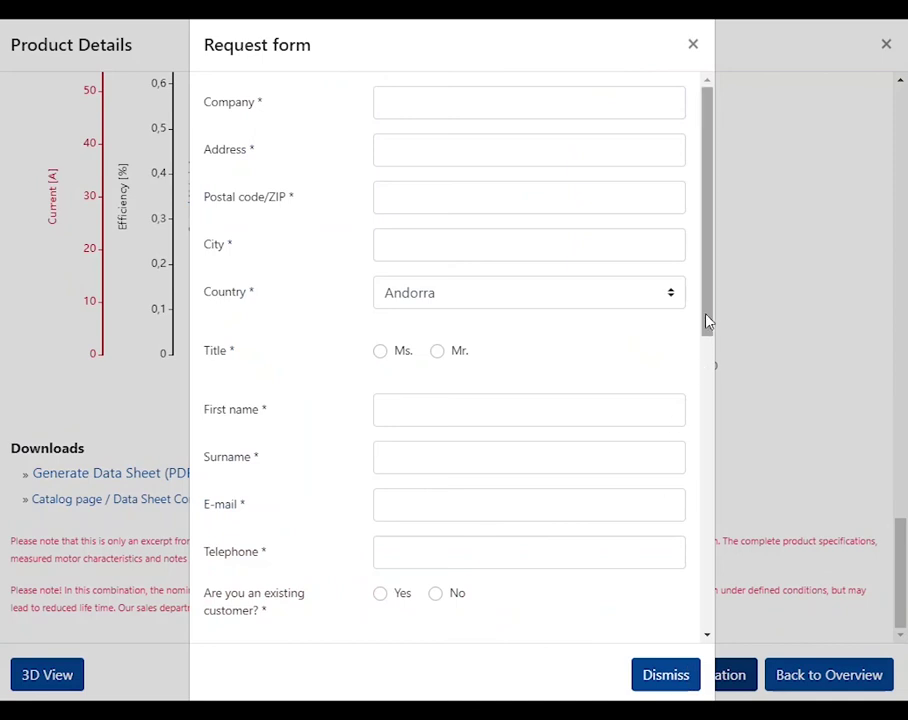
left_click_drag(712, 307, 709, 610)
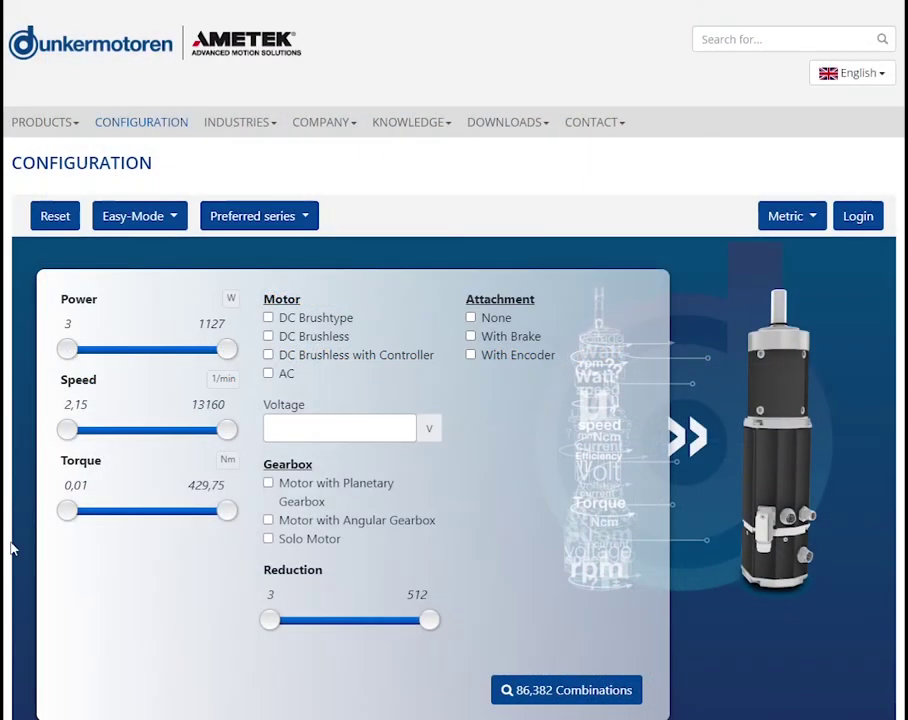
- Switch the configurator to Expert-Mode with Preferred series and Metric units
left_click(176, 216)
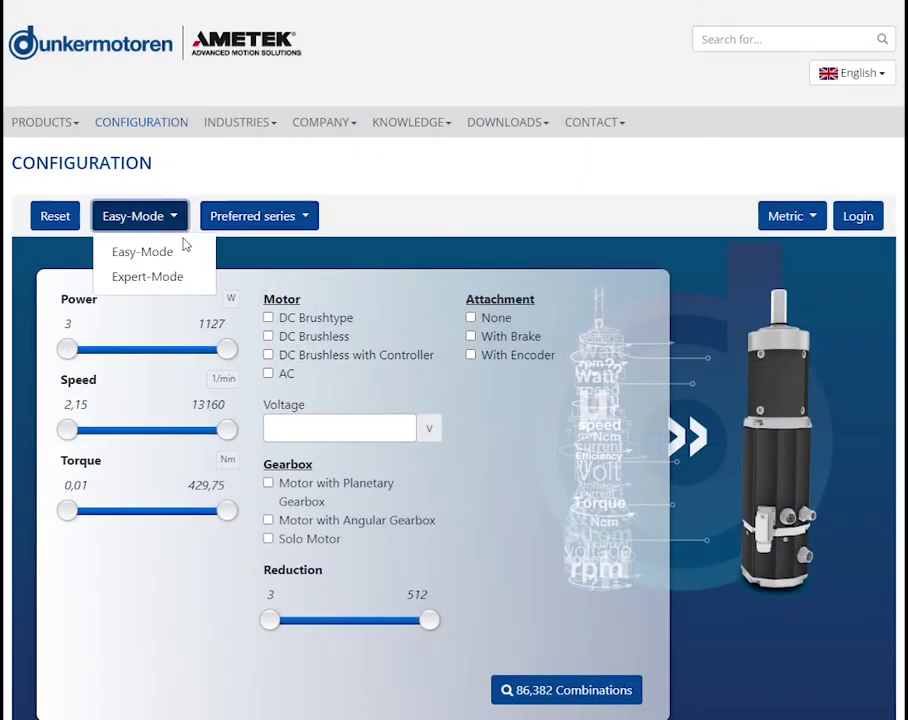
left_click(192, 274)
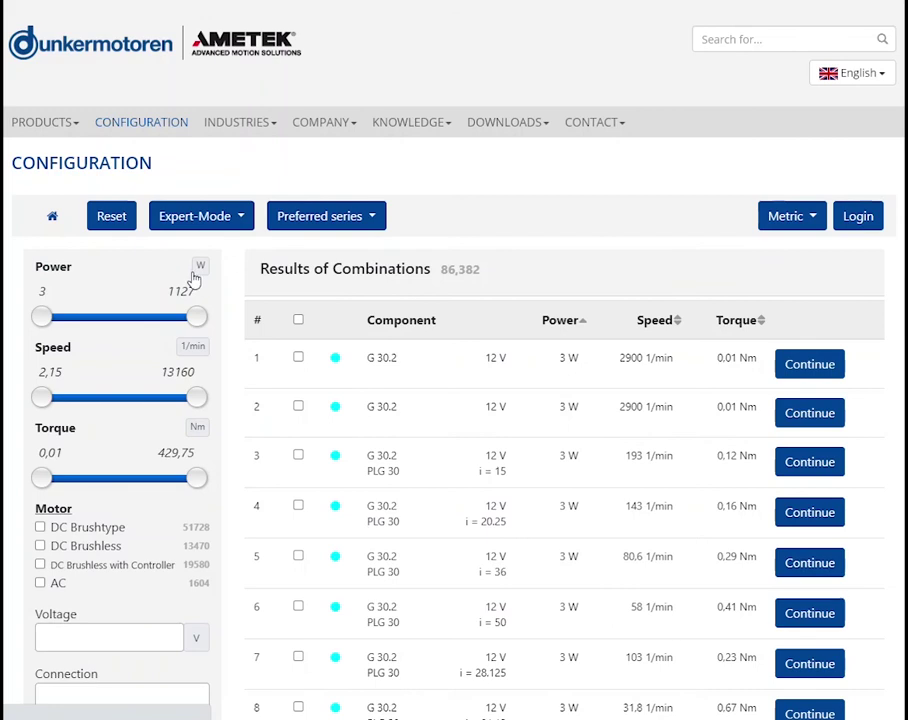
left_click(372, 220)
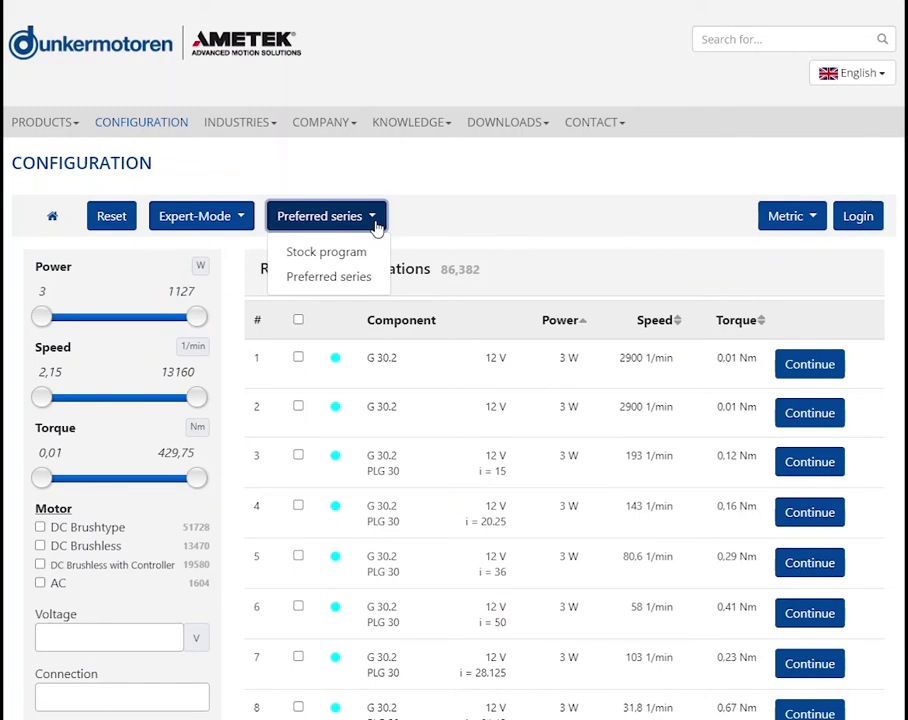
left_click(374, 281)
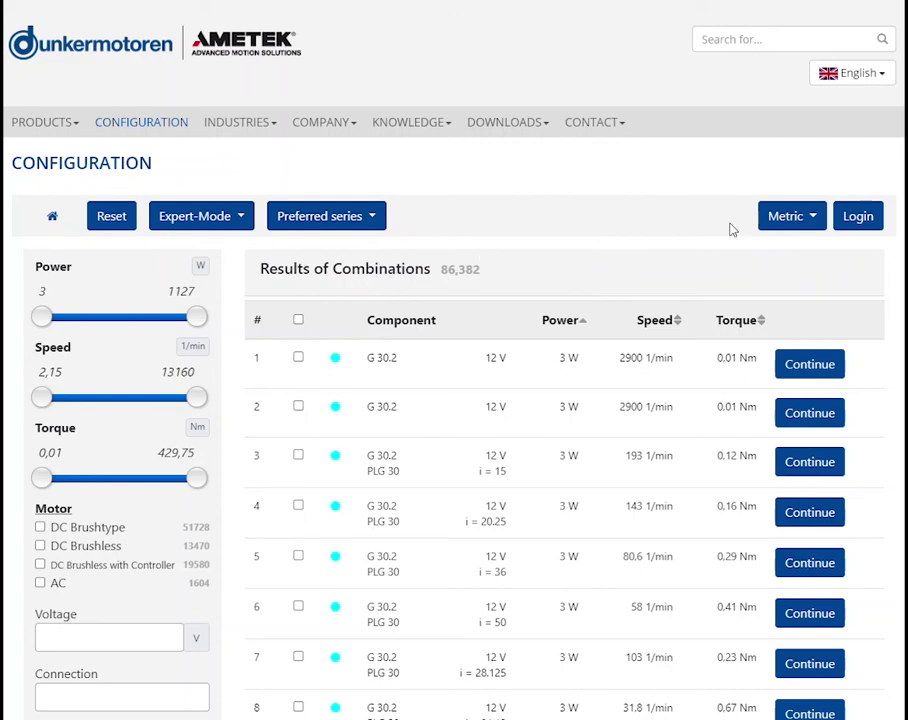
left_click(790, 216)
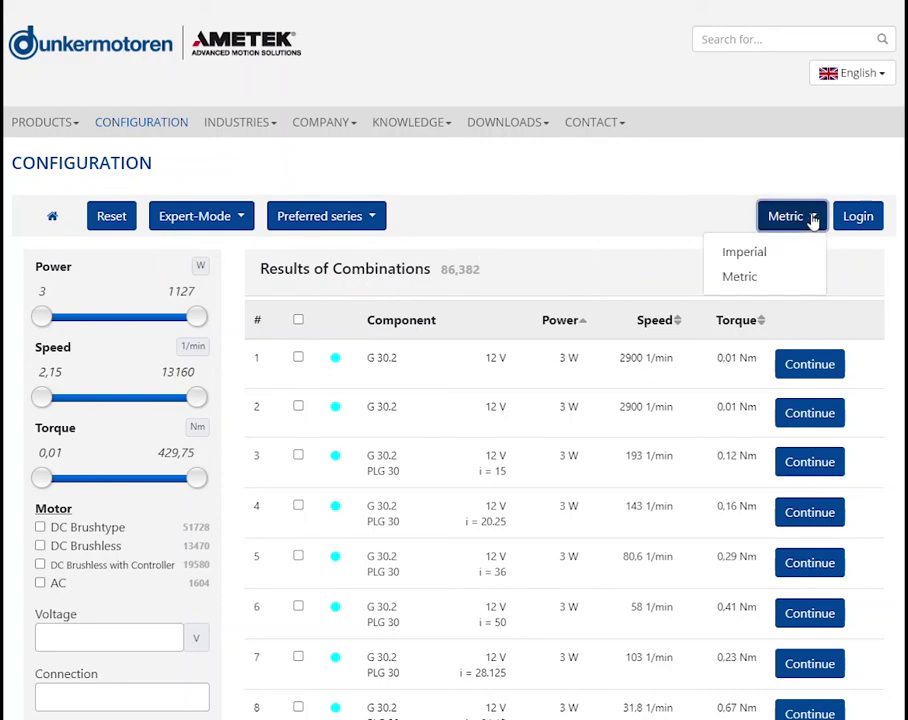
left_click(796, 279)
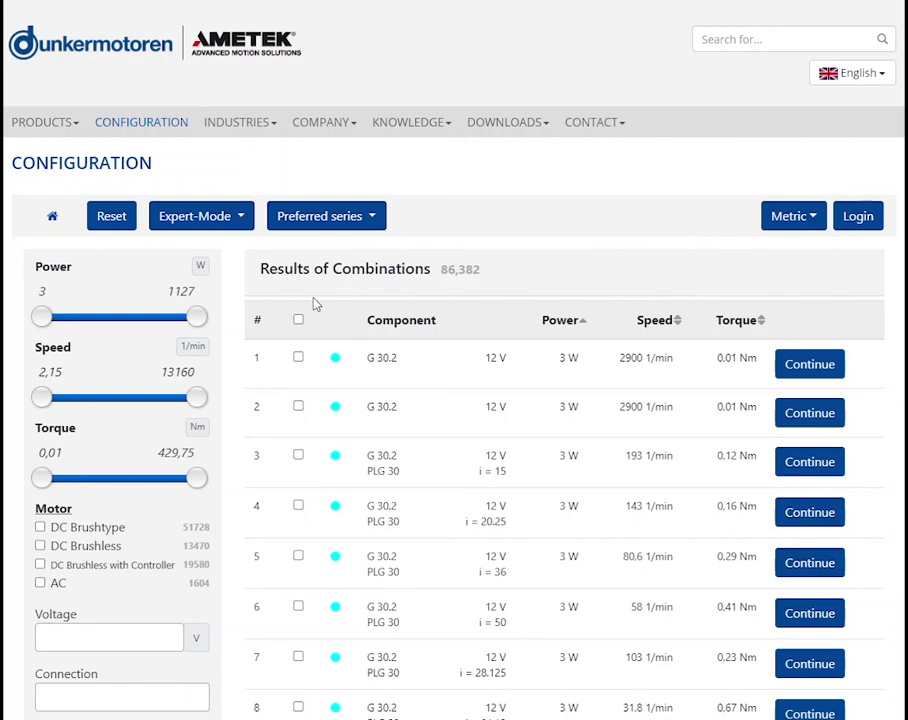
- Try adjusting the Power, Speed and Torque range sliders
mouse_move(200, 317)
left_mouse_down()
mouse_move(71, 314)
mouse_move(198, 318)
left_mouse_up()
mouse_move(197, 397)
left_mouse_down()
mouse_move(95, 397)
mouse_move(197, 400)
left_mouse_up()
mouse_move(38, 479)
left_mouse_down()
mouse_move(107, 479)
mouse_move(41, 482)
left_mouse_up()
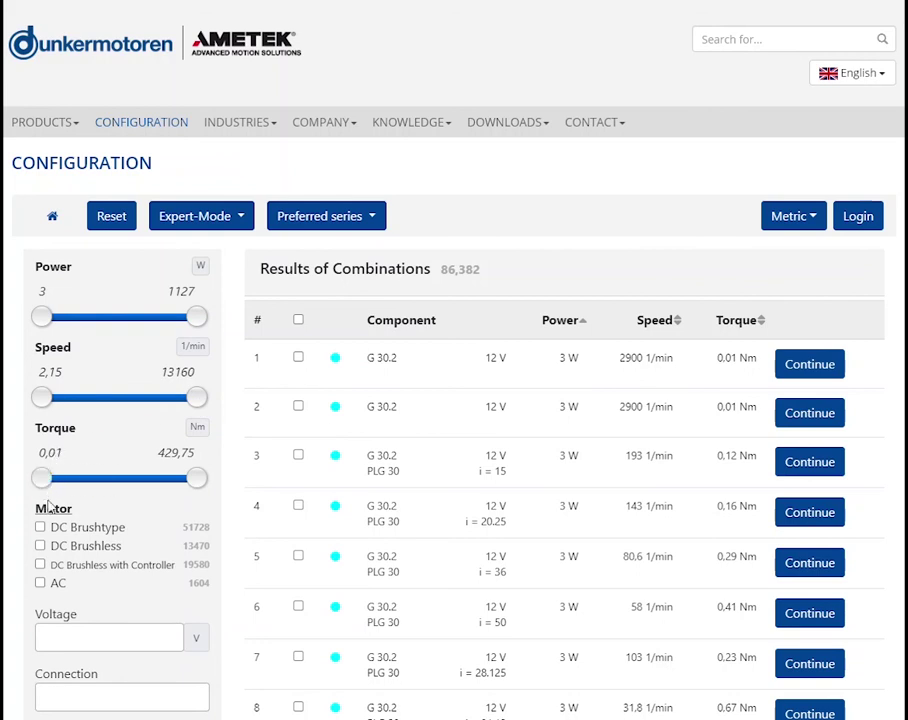
- Filter to DC Brushless with Controller motors with a CANopen interface, leaving 3,320 combinations
left_click(40, 566)
scroll(42, 575, "down", 1)
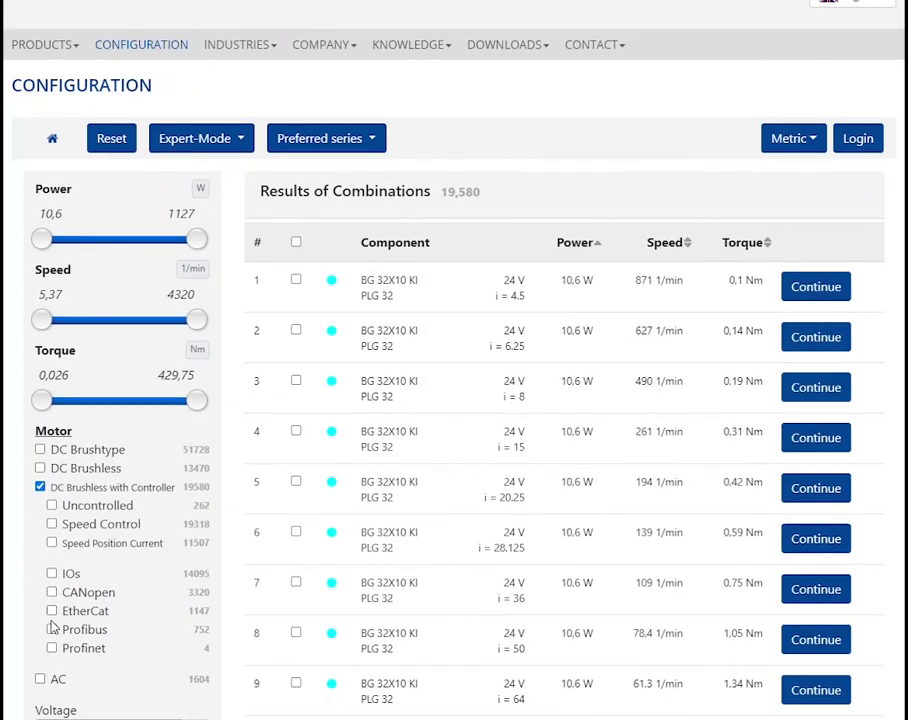
left_click(52, 592)
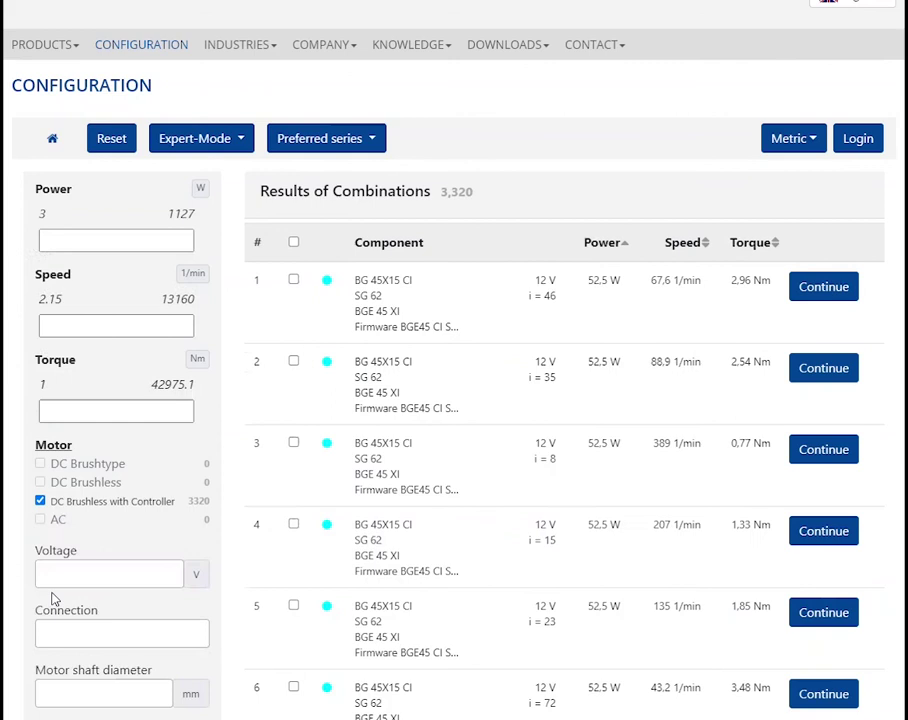
scroll(57, 599, "down", 1)
scroll(57, 599, "down", 3)
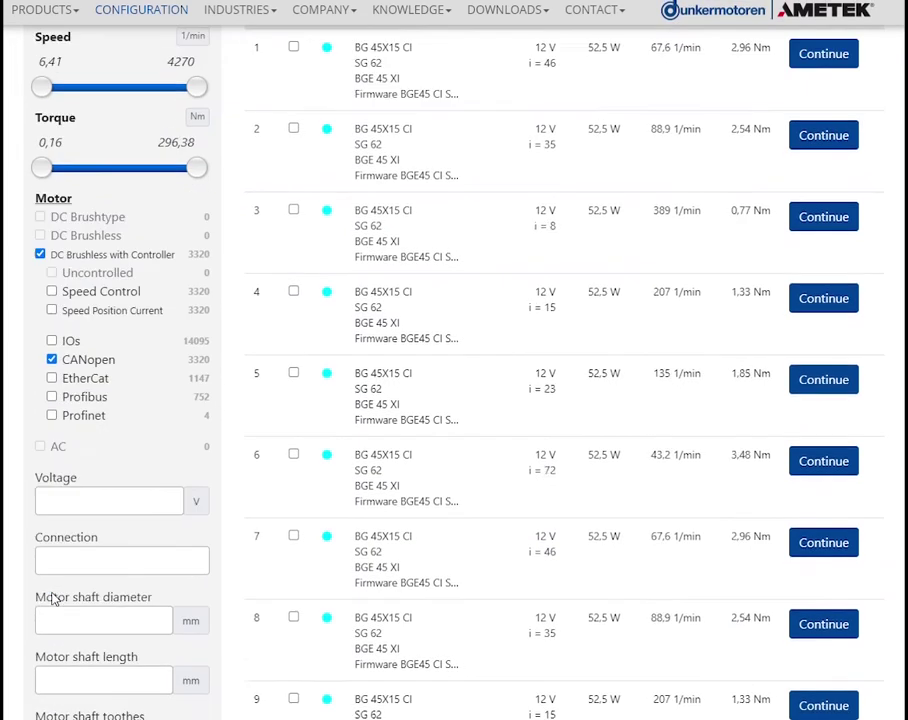
scroll(55, 599, "down", 3)
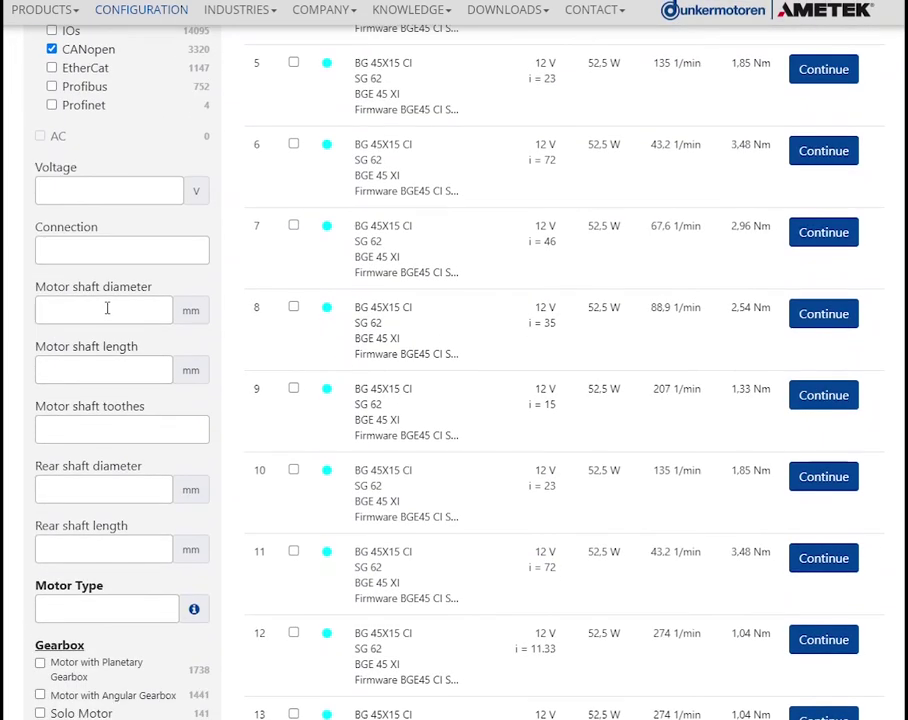
- Set both the motor shaft and rear shaft diameter filters to 8 mm
left_click(107, 308)
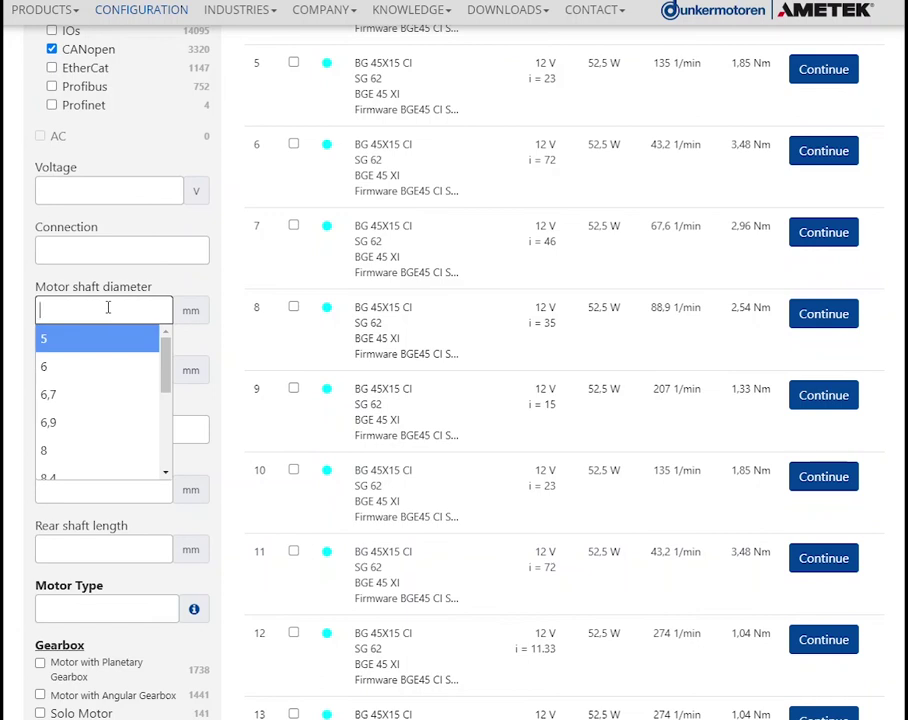
left_click(89, 452)
left_click(90, 488)
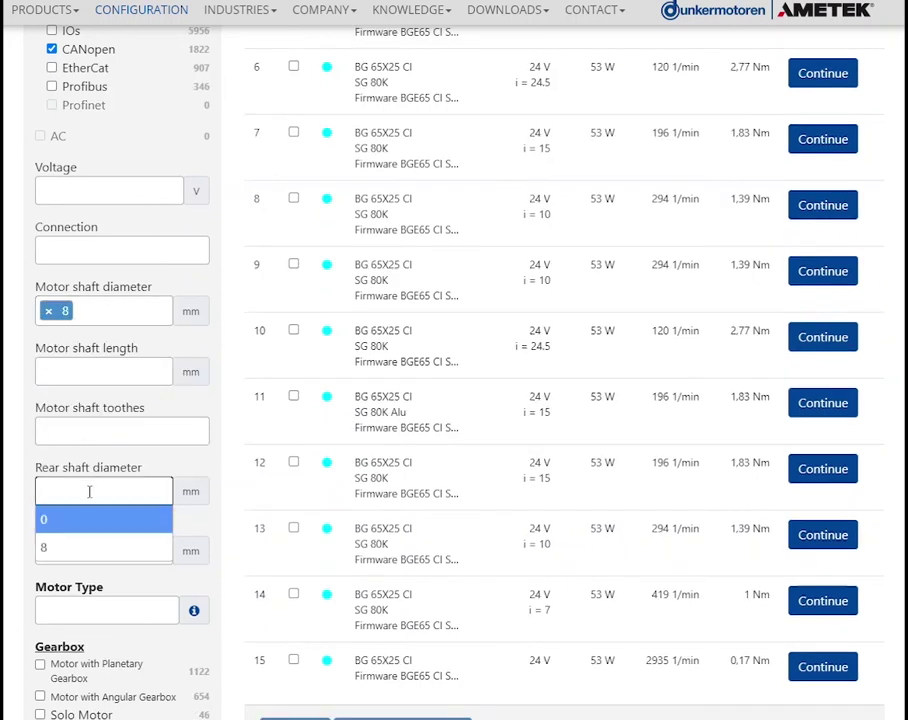
left_click(85, 547)
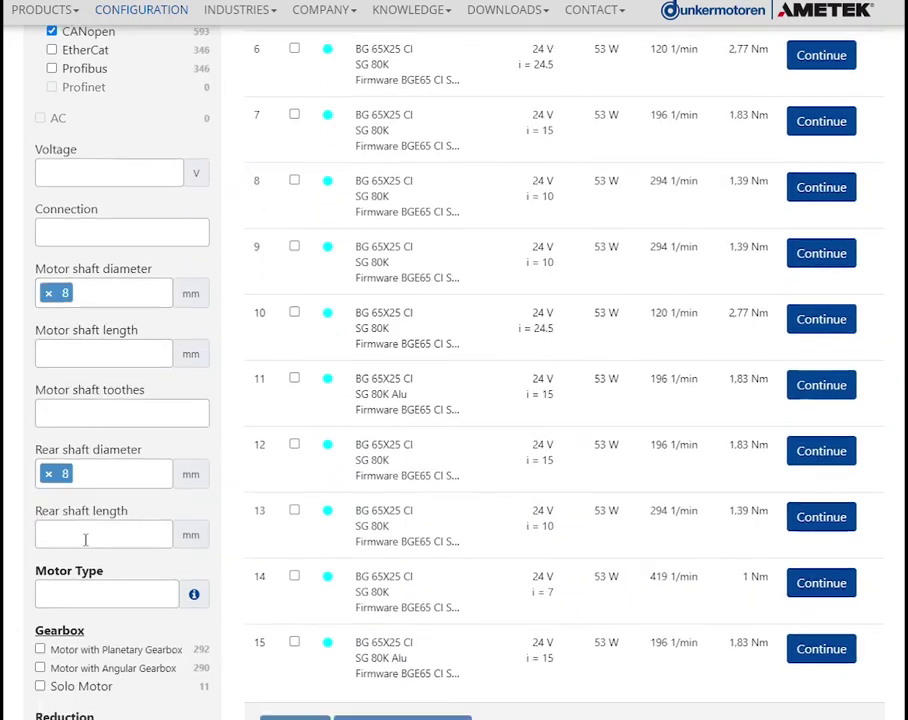
scroll(85, 540, "down", 3)
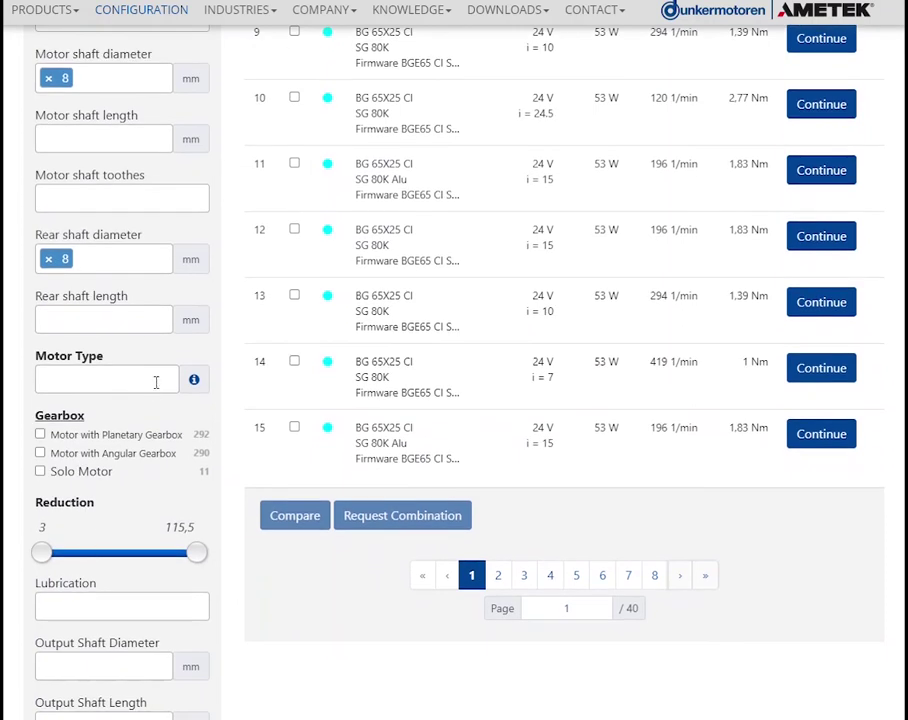
- Browse the Motor Type list and search '88', then close it unchosen and scroll to the bottom of the filters
left_click(156, 382)
scroll(170, 435, "down", 1)
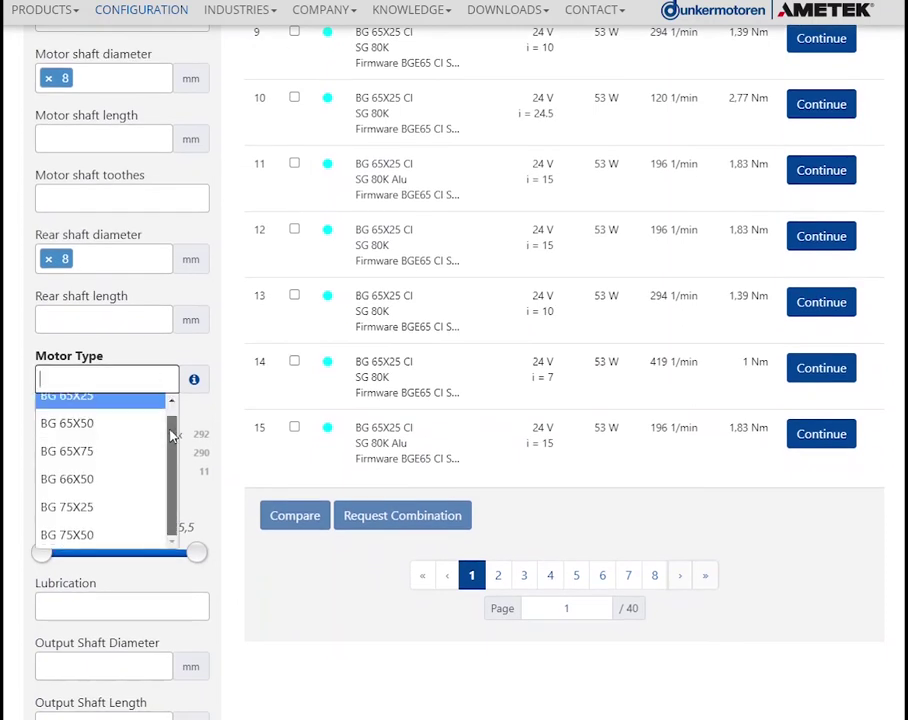
left_click_drag(172, 435, 172, 424)
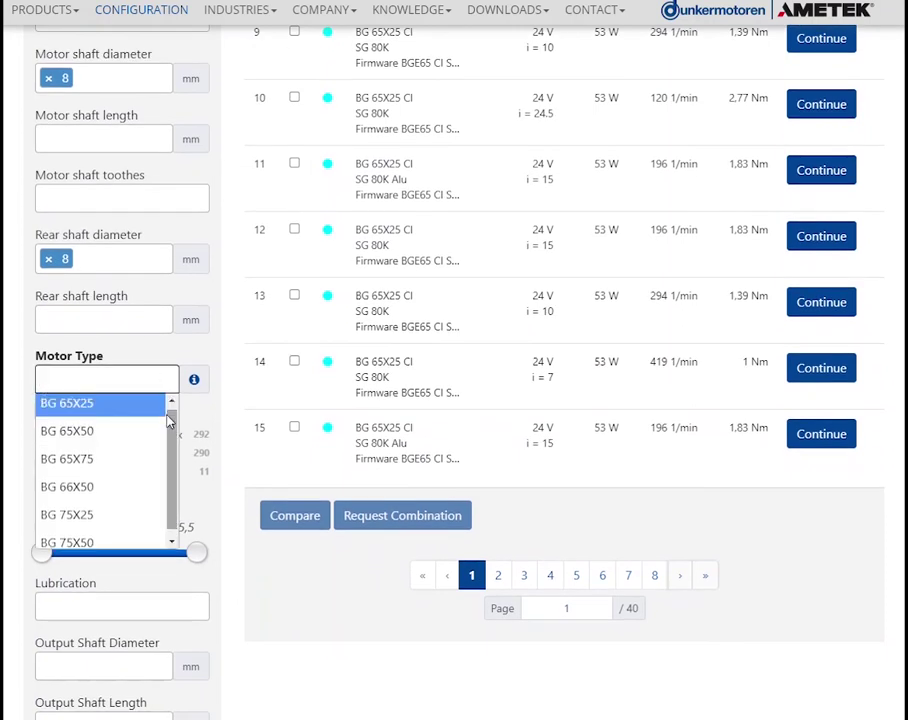
left_click(126, 380)
type("88")
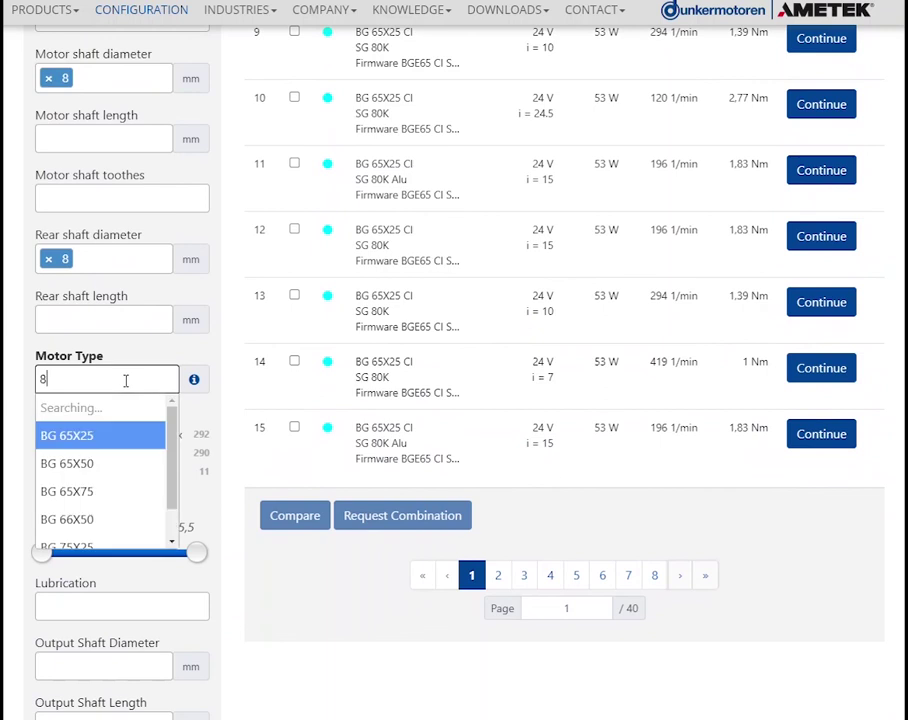
left_click(228, 521)
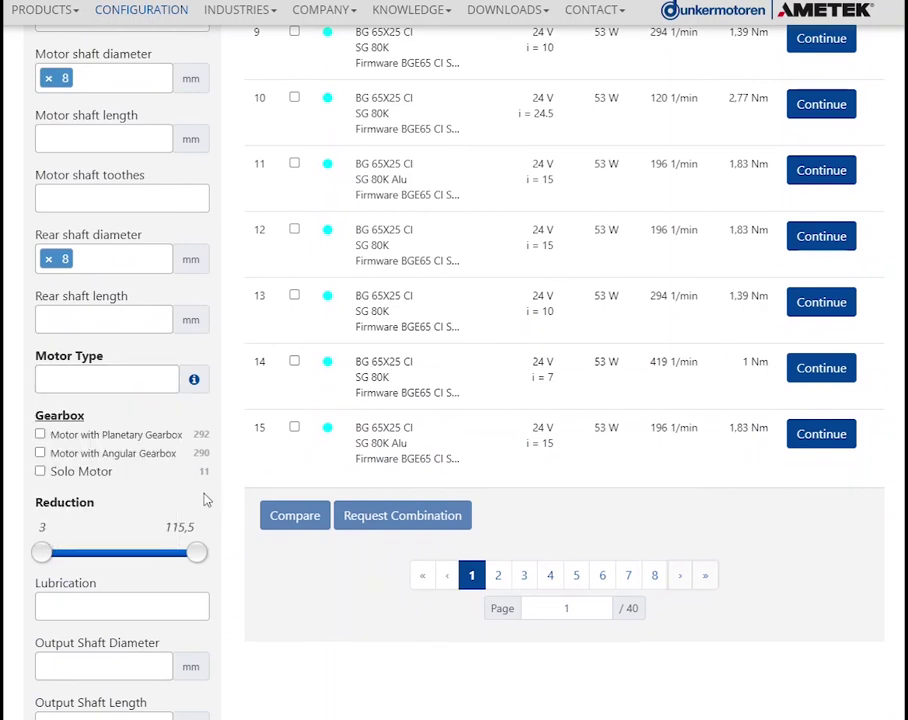
scroll(205, 499, "down", 5)
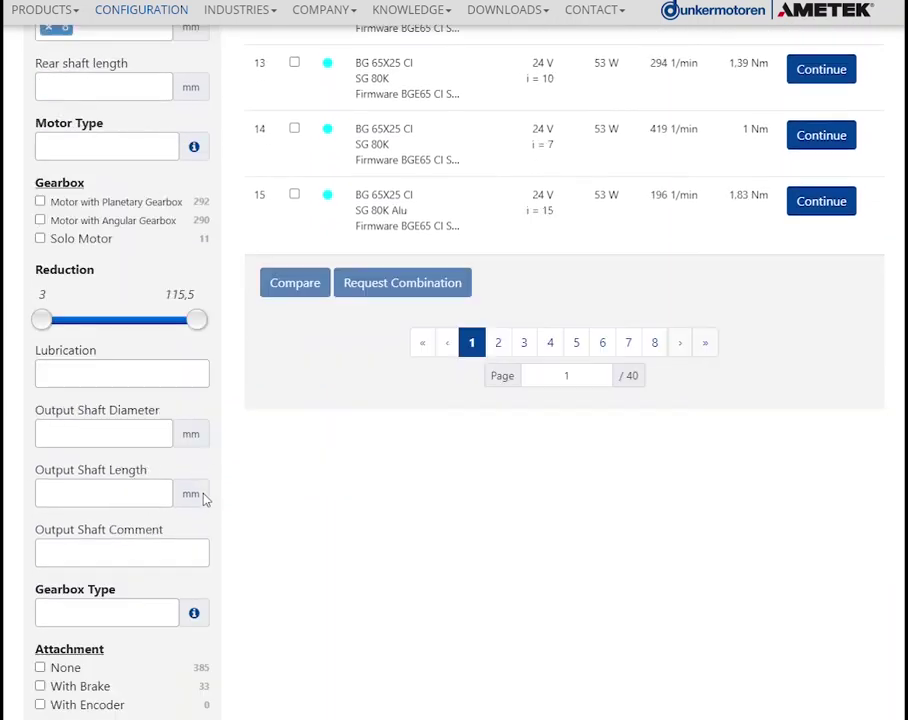
scroll(205, 499, "down", 5)
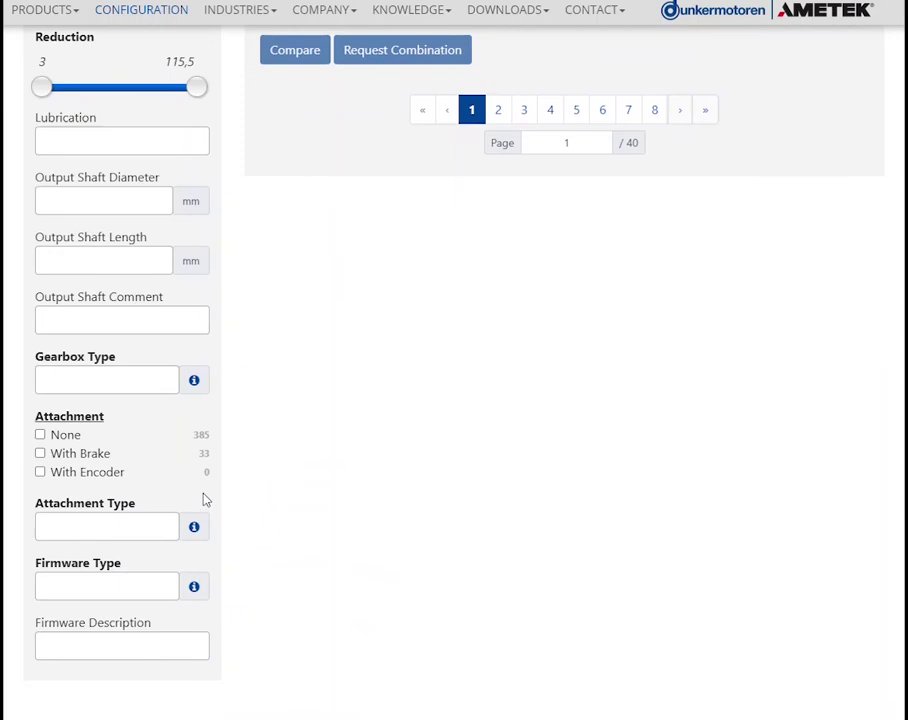
scroll(205, 499, "down", 3)
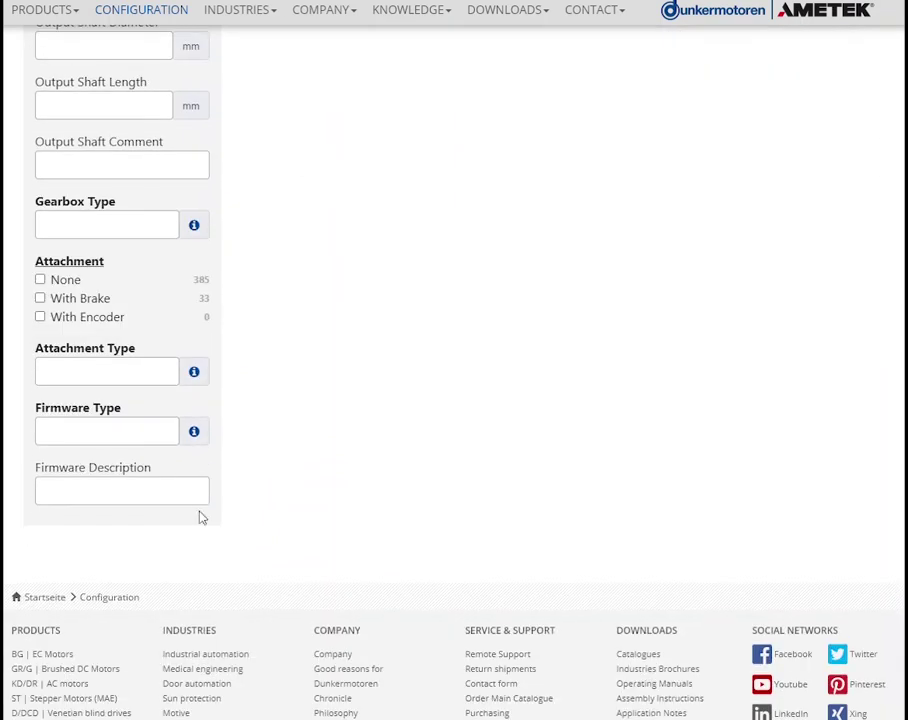